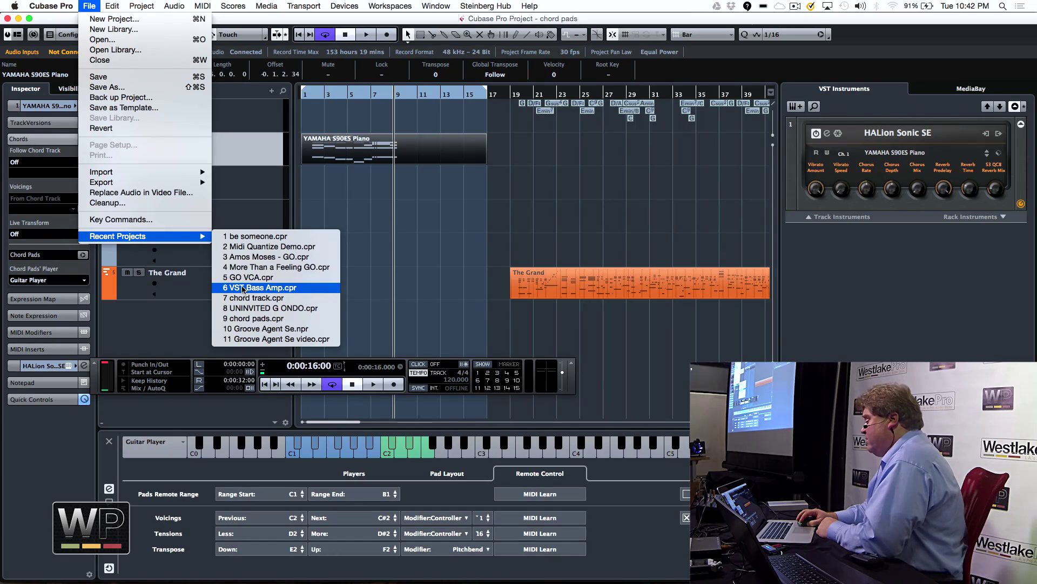
# Open VST Bass Amp.cpr from Recent Projects and maximize the project window
pyautogui.click(261, 288)
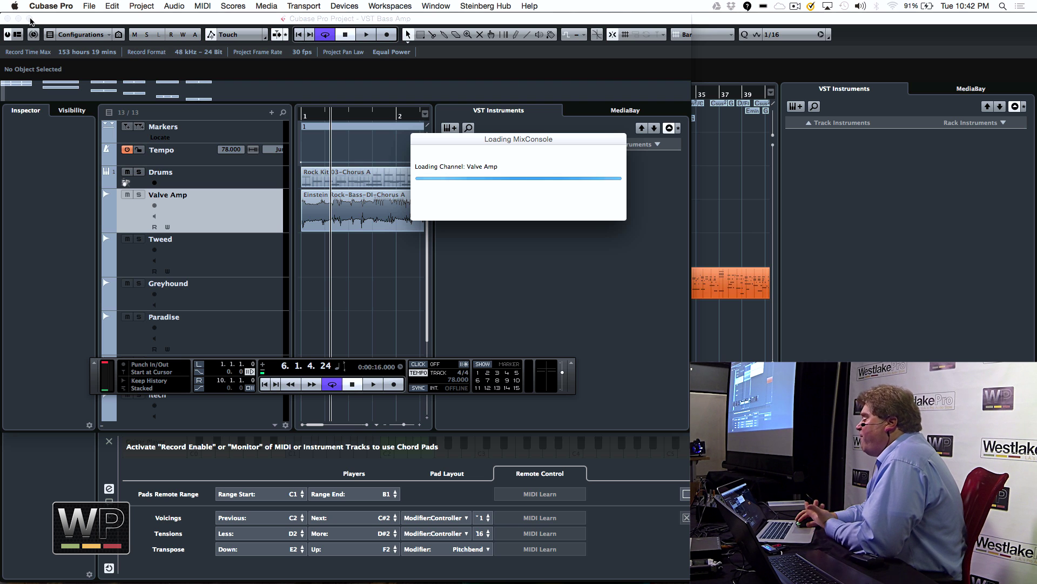
pyautogui.click(30, 18)
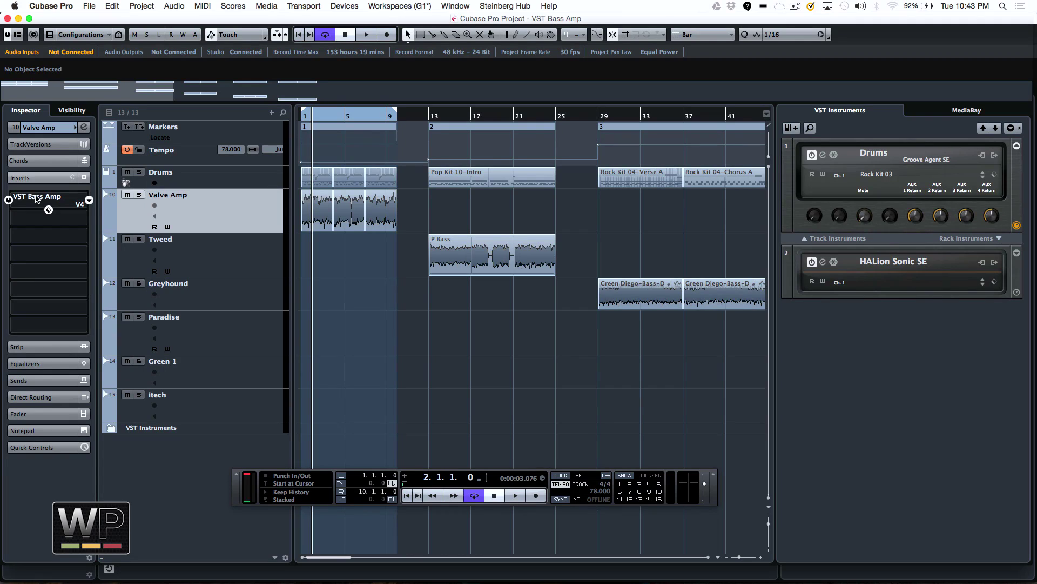
# Open the Valve Amp track's VST Bass Amp editor and browse the pre-effect pedal list
pyautogui.click(37, 199)
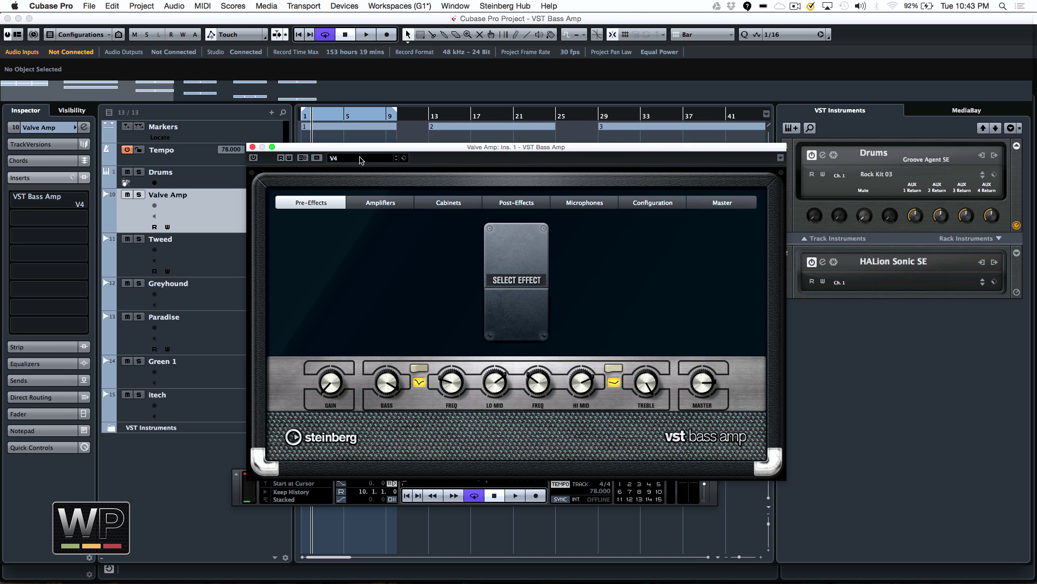
pyautogui.moveTo(361, 151); pyautogui.dragTo(452, 113)
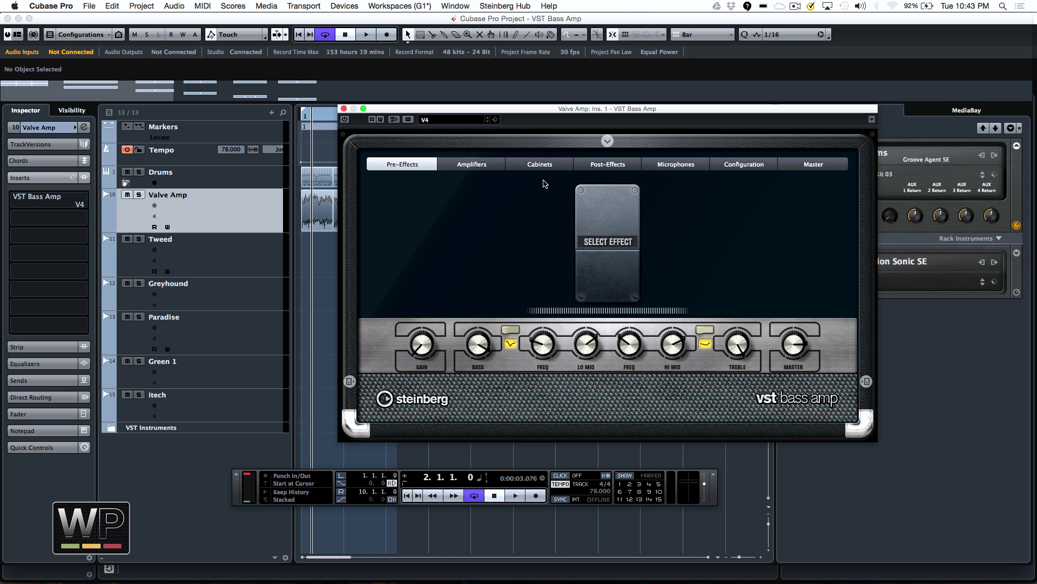
pyautogui.click(609, 242)
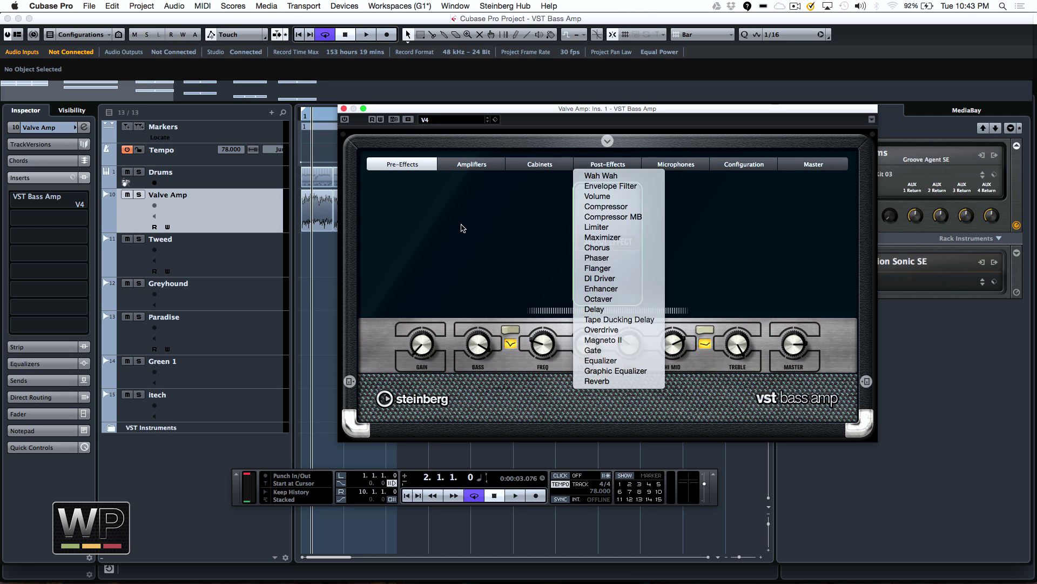
pyautogui.click(478, 199)
# Review the amplifier models, then the 8x10, 4x12, 4x10 and 1x15 cabinets
pyautogui.click(482, 162)
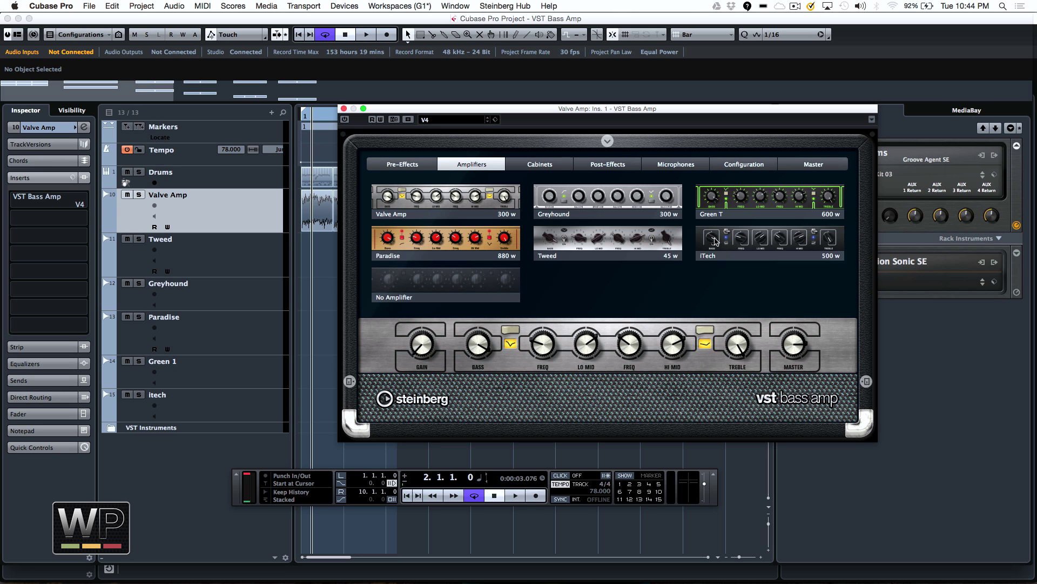
pyautogui.click(539, 165)
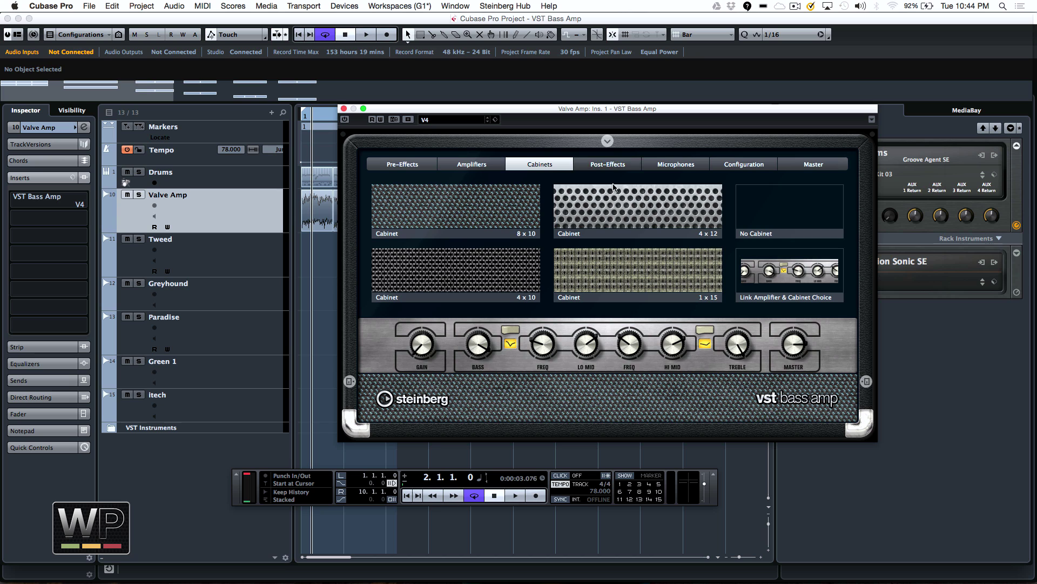
# Browse the post-effect pedal list without choosing one
pyautogui.click(619, 165)
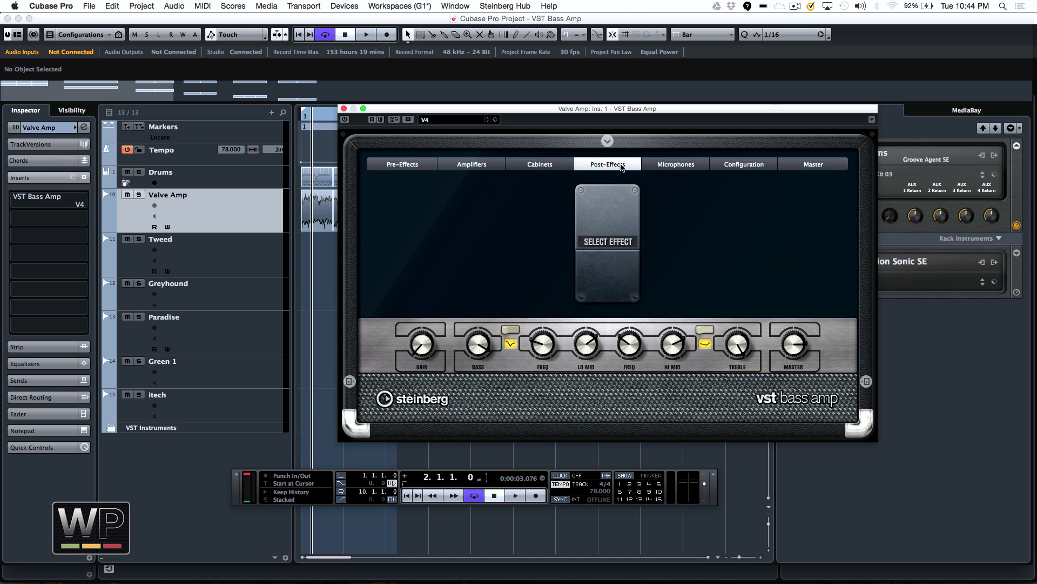
pyautogui.click(603, 248)
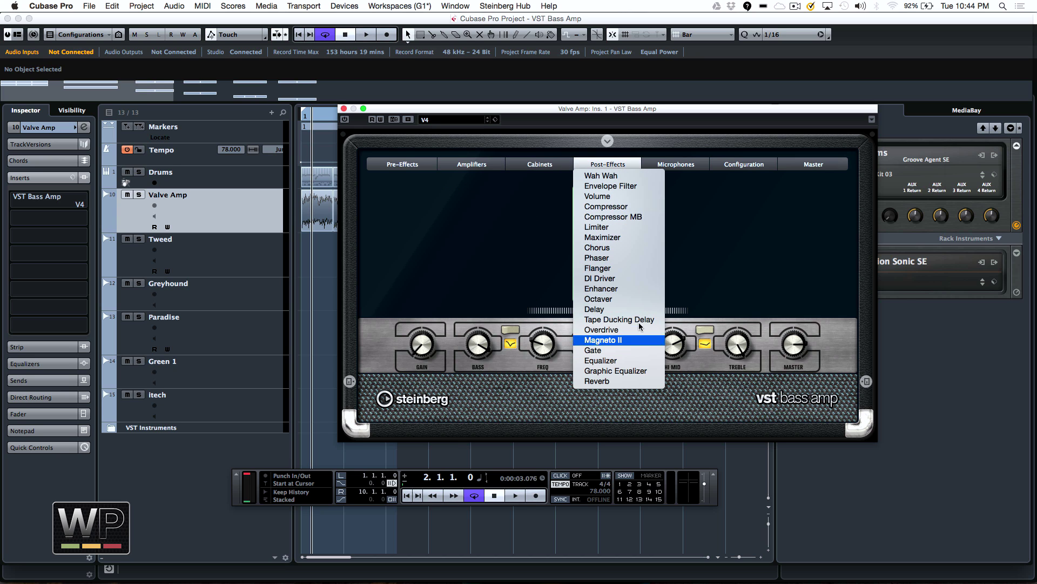
pyautogui.click(690, 171)
# Show the Microphones page and open its grid of microphone models
pyautogui.click(685, 167)
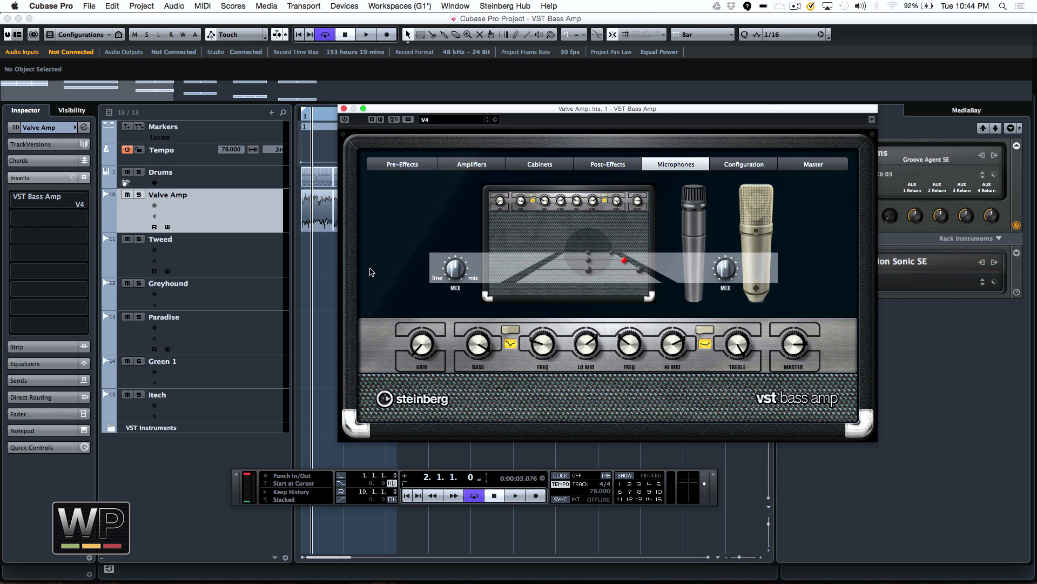
pyautogui.moveTo(697, 276)
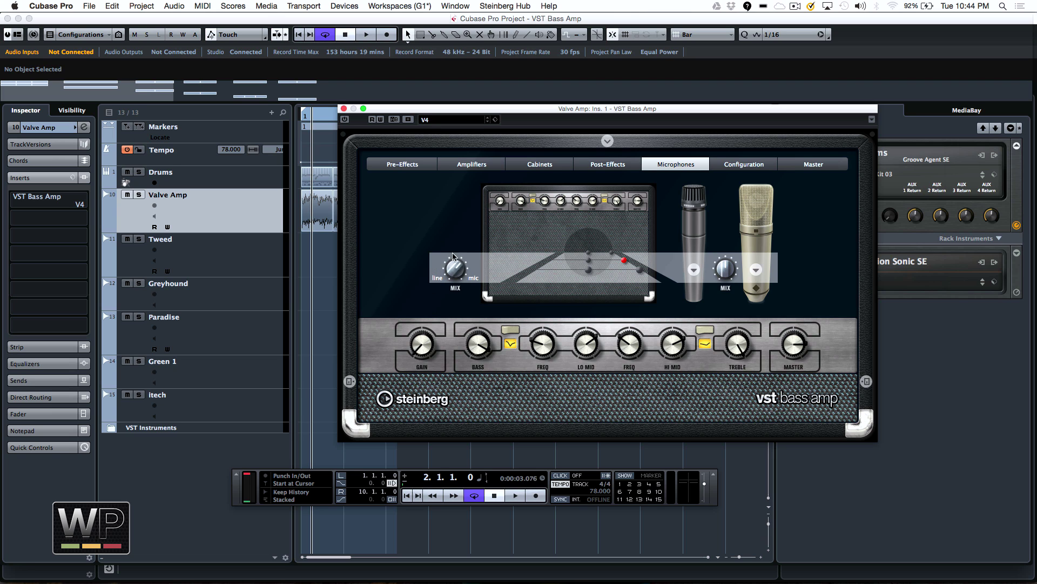
pyautogui.click(695, 270)
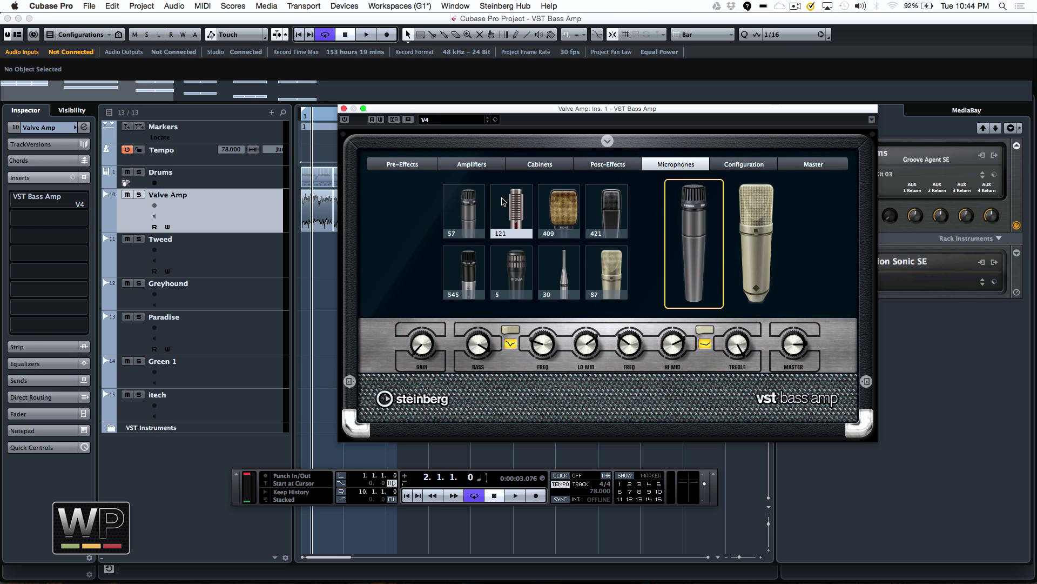
# Try the 121 ribbon mic, settle on the 421, then show the Master equalizer, tuner and level section
pyautogui.click(528, 214)
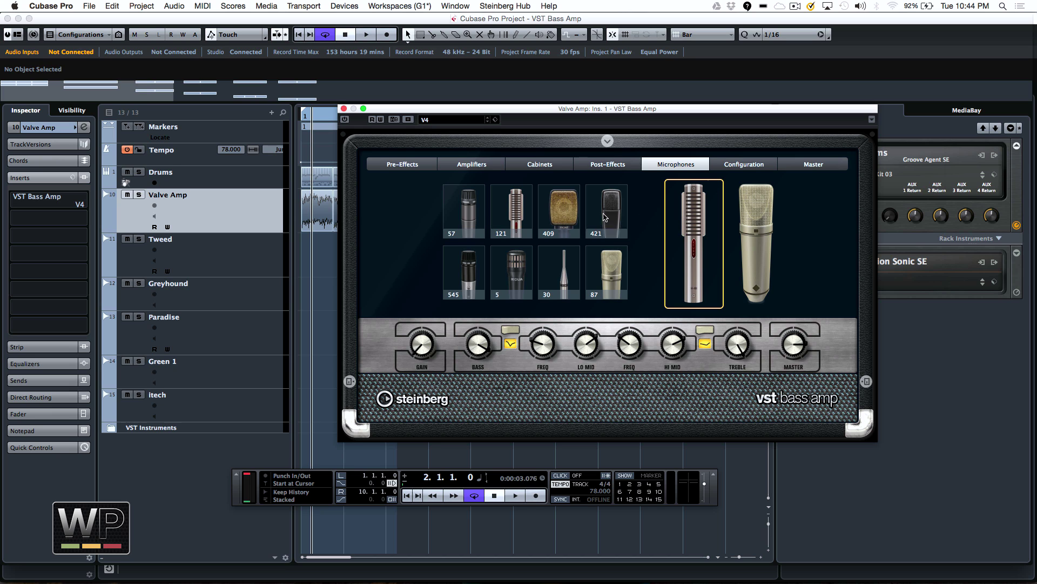
pyautogui.click(612, 217)
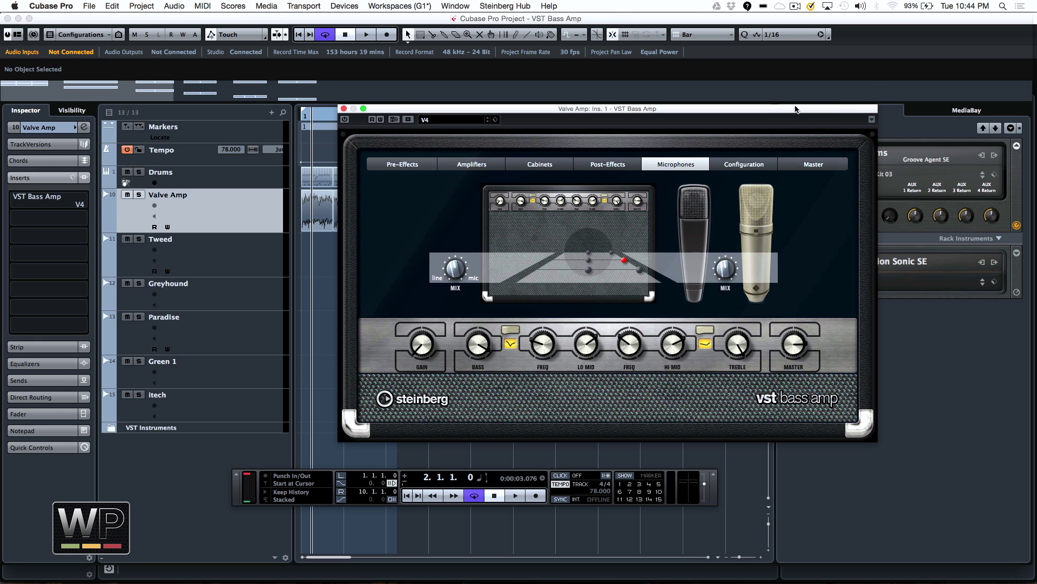
pyautogui.click(800, 164)
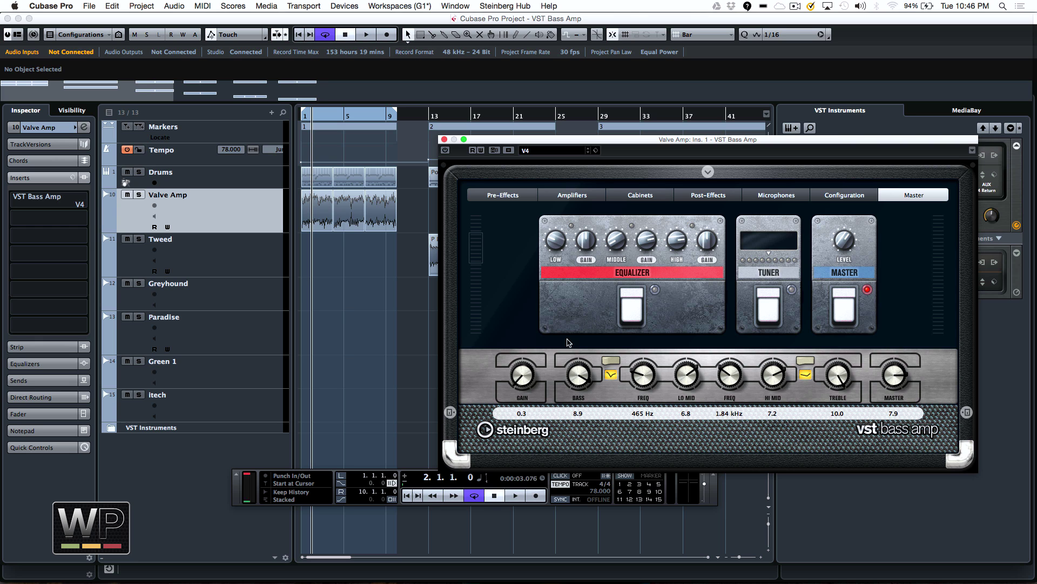
# Return to bar 1, zoom in horizontally and start playback of the song
pyautogui.click(303, 117)
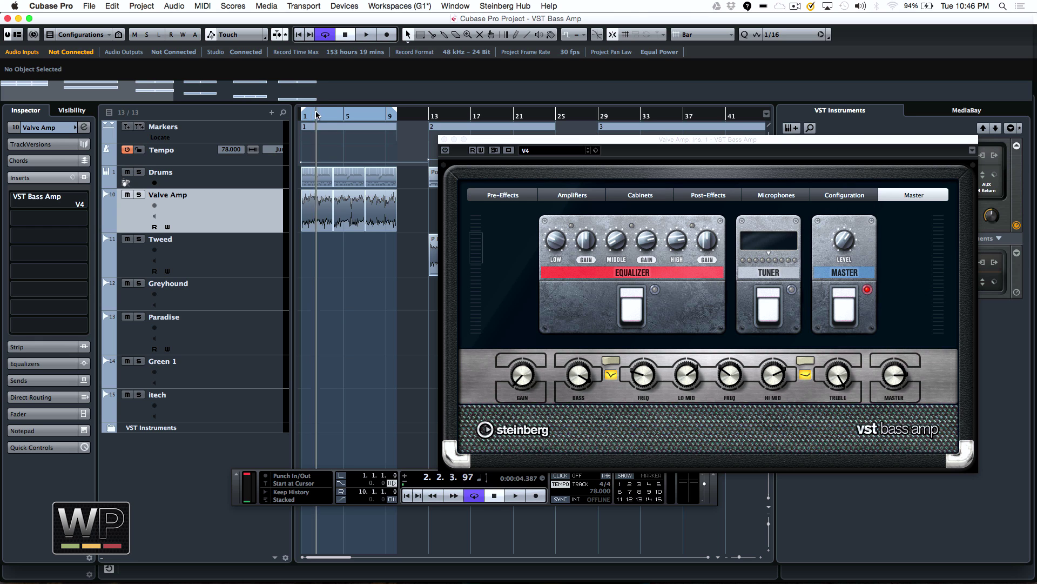
pyautogui.press('h')
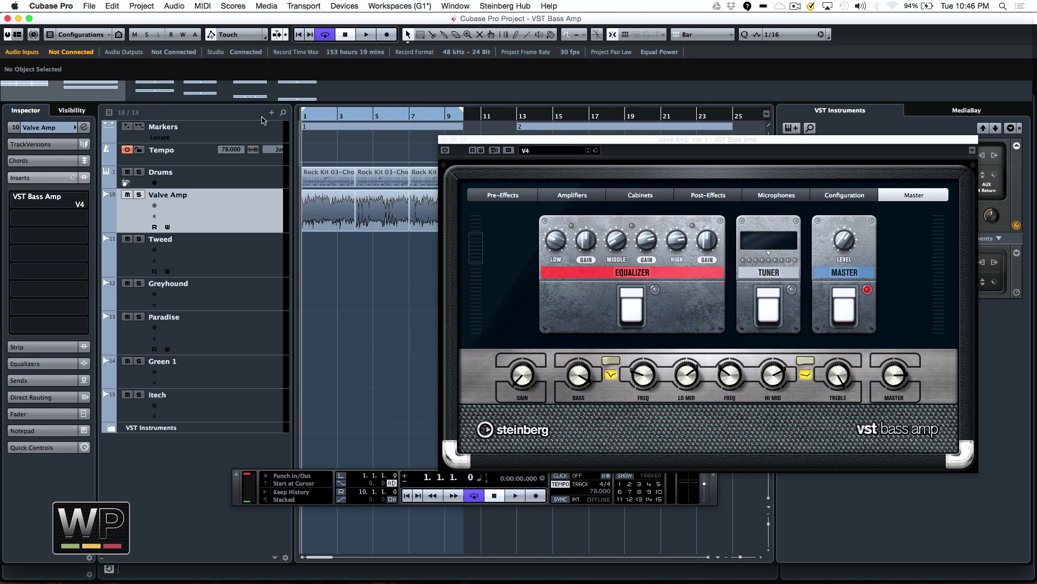
pyautogui.click(706, 484)
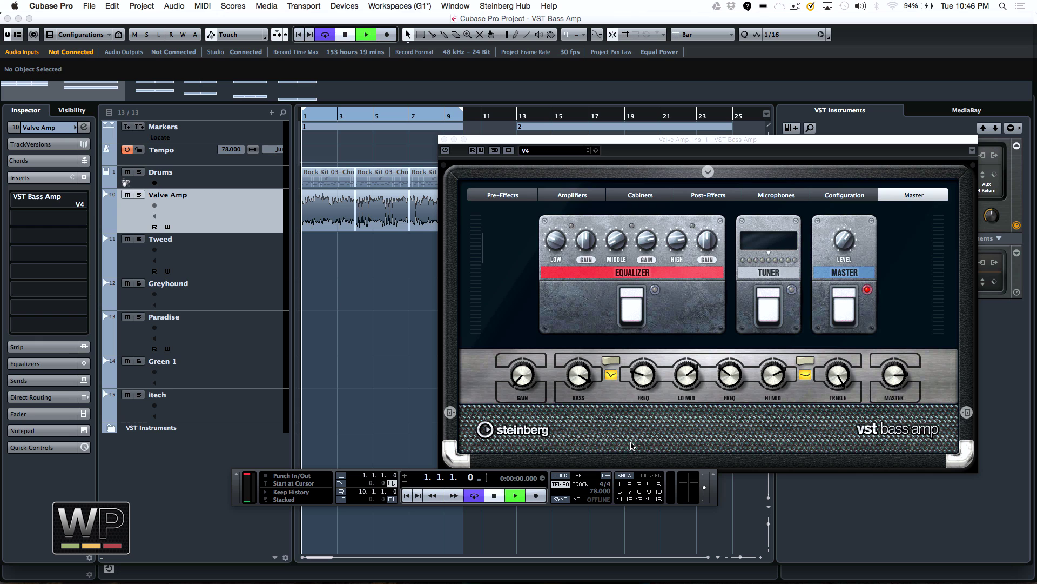
pyautogui.press('space')
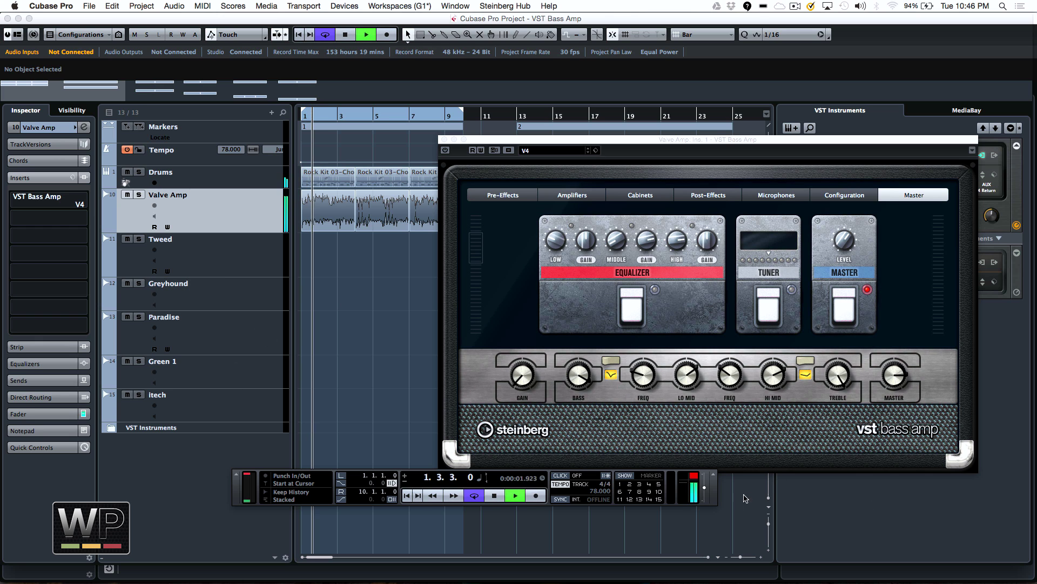
pyautogui.click(704, 485)
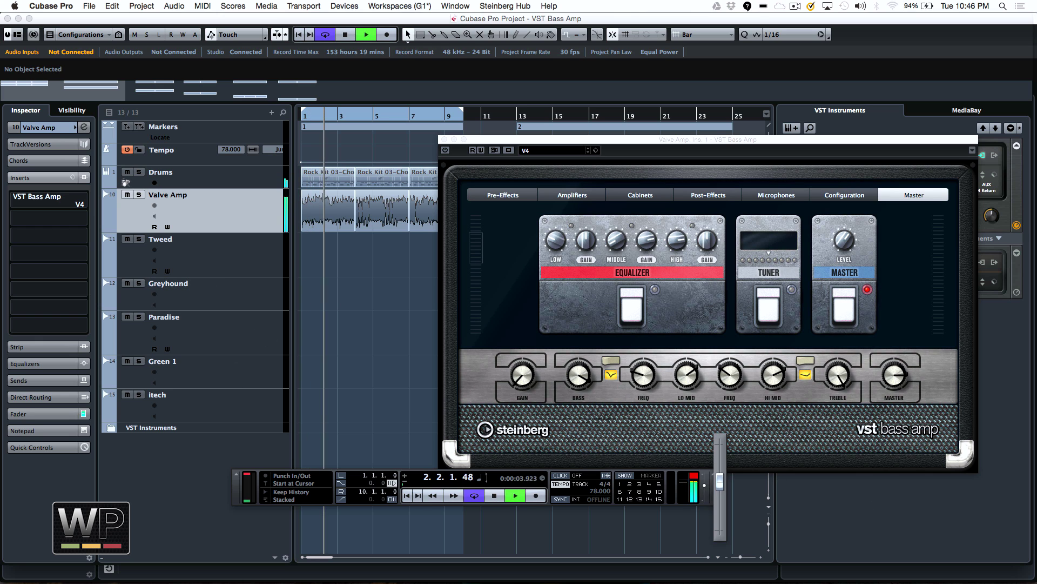
# Briefly solo the Valve Amp track during playback, then unsolo it
pyautogui.click(138, 195)
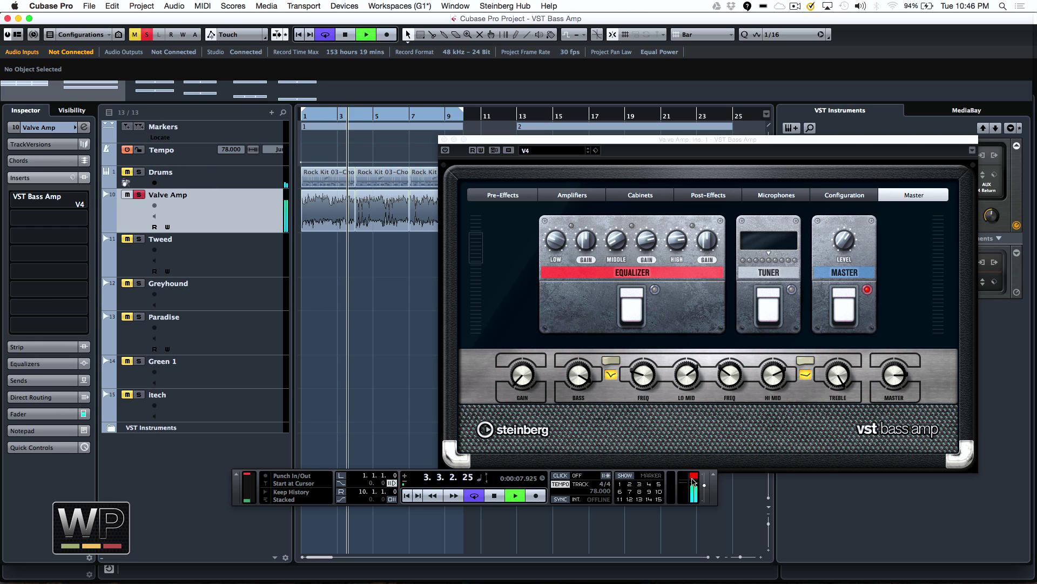
pyautogui.click(705, 486)
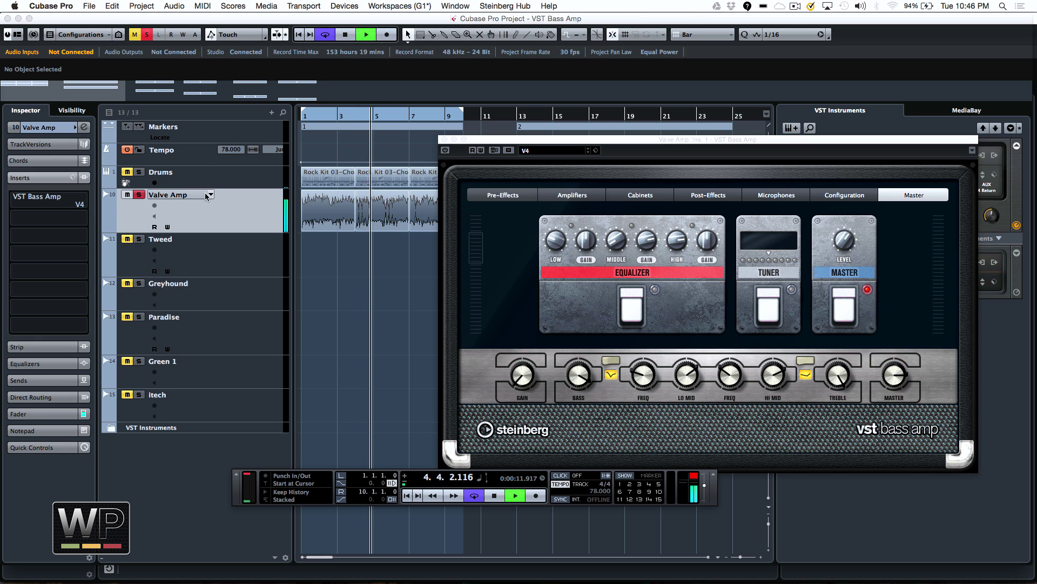
pyautogui.click(139, 195)
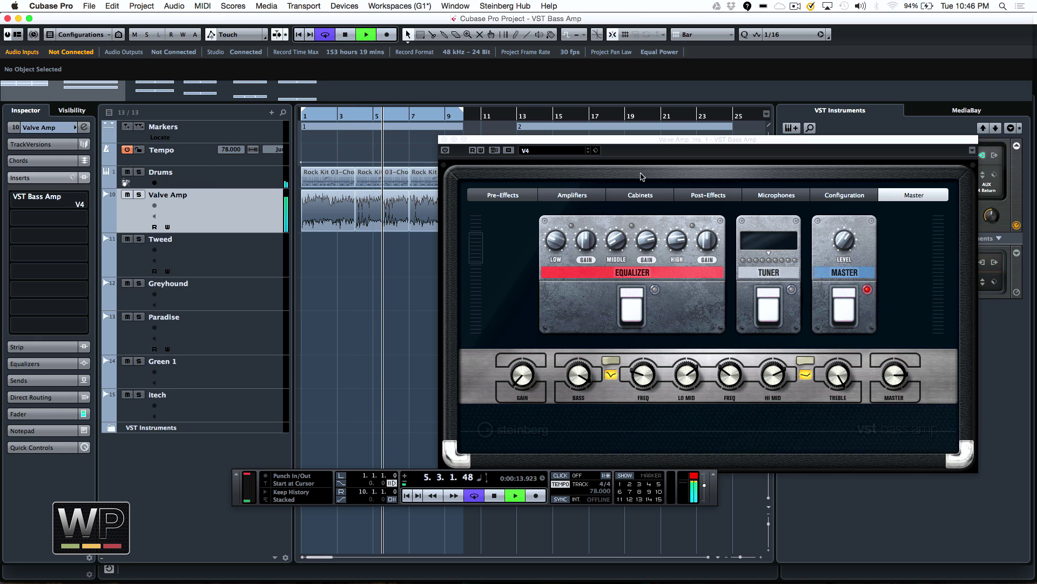
# Bring the amp editor forward and return from Cabinets to the Amplifiers page
pyautogui.click(444, 151)
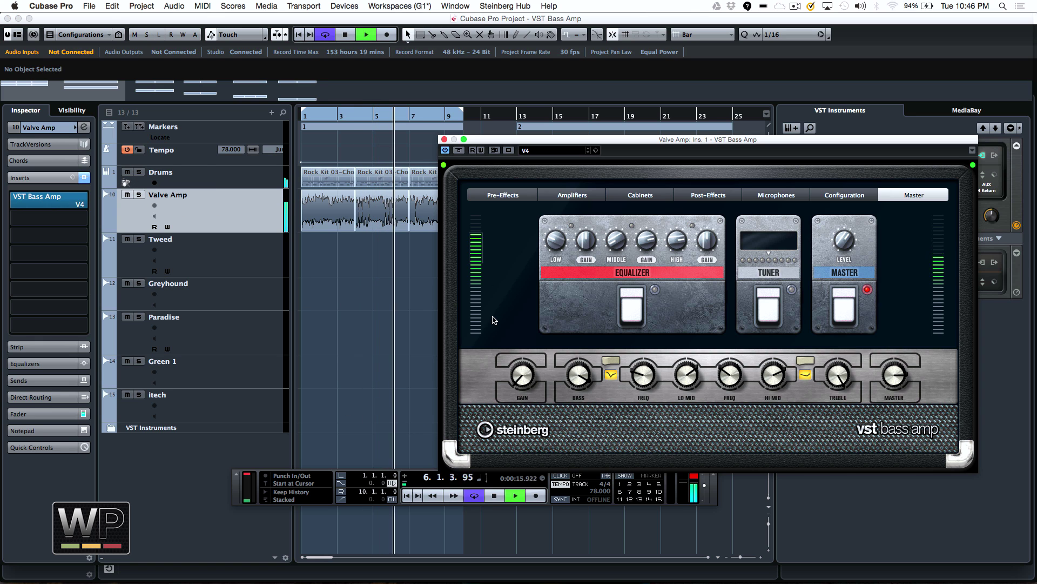
pyautogui.click(642, 195)
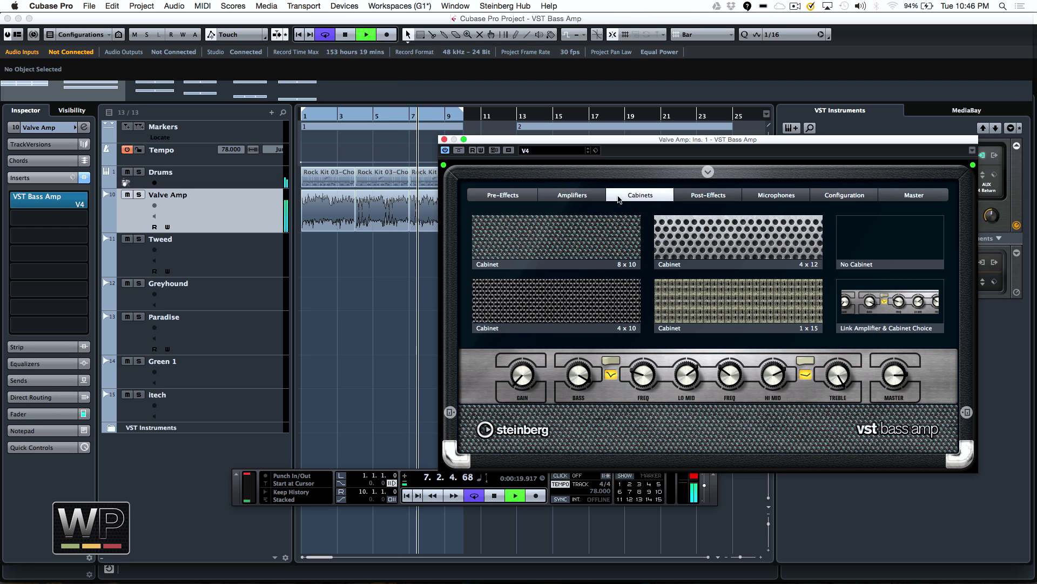
pyautogui.click(572, 195)
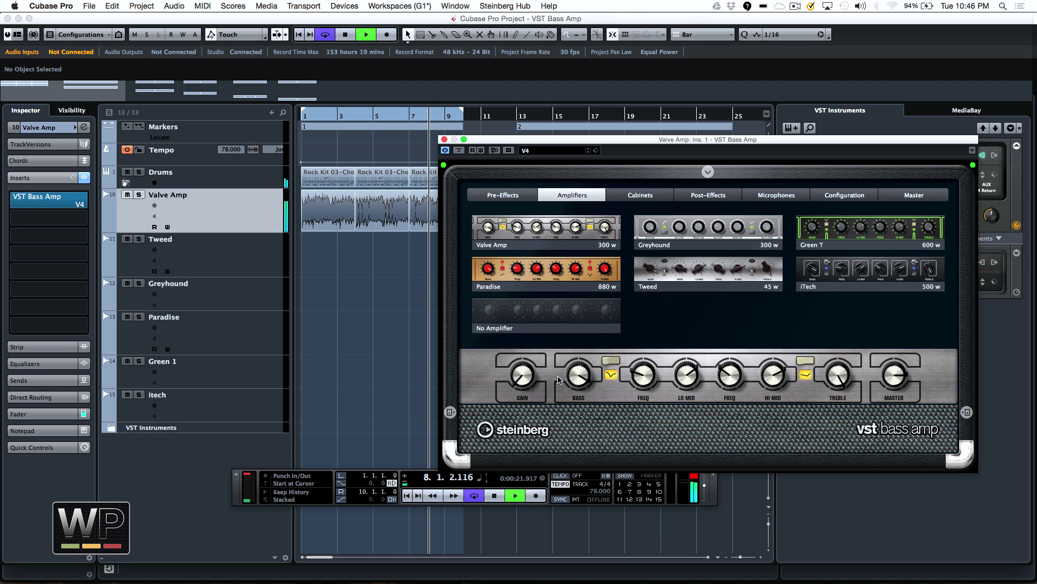
# Nudge the amp's bass up, cut hi-mid to 5.8 and treble to 8.5, then show the cabinets
pyautogui.moveTo(572, 436); pyautogui.dragTo(573, 429)
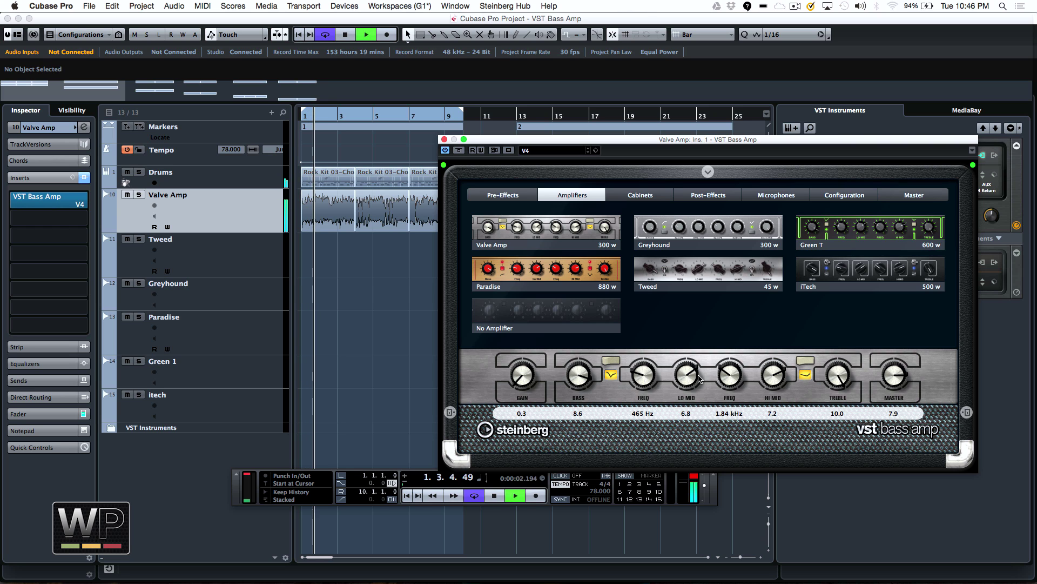
pyautogui.moveTo(772, 375)
pyautogui.mouseDown()
pyautogui.moveTo(827, 374)
pyautogui.moveTo(831, 423)
pyautogui.moveTo(830, 385)
pyautogui.mouseUp()
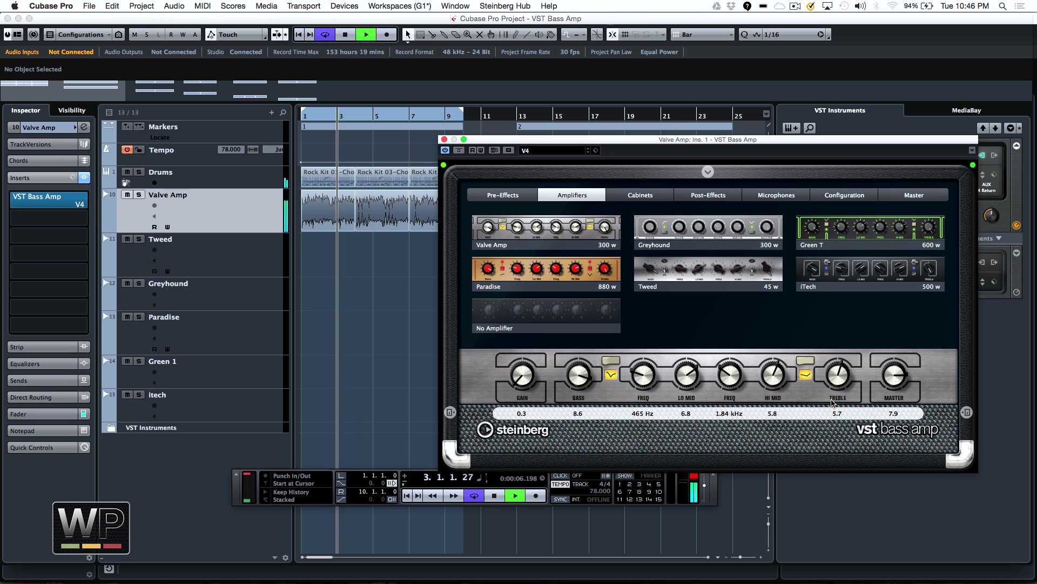
pyautogui.click(641, 194)
# Audition the 1x15 cabinet, return to the 4x12 and solo the Valve Amp track
pyautogui.click(738, 298)
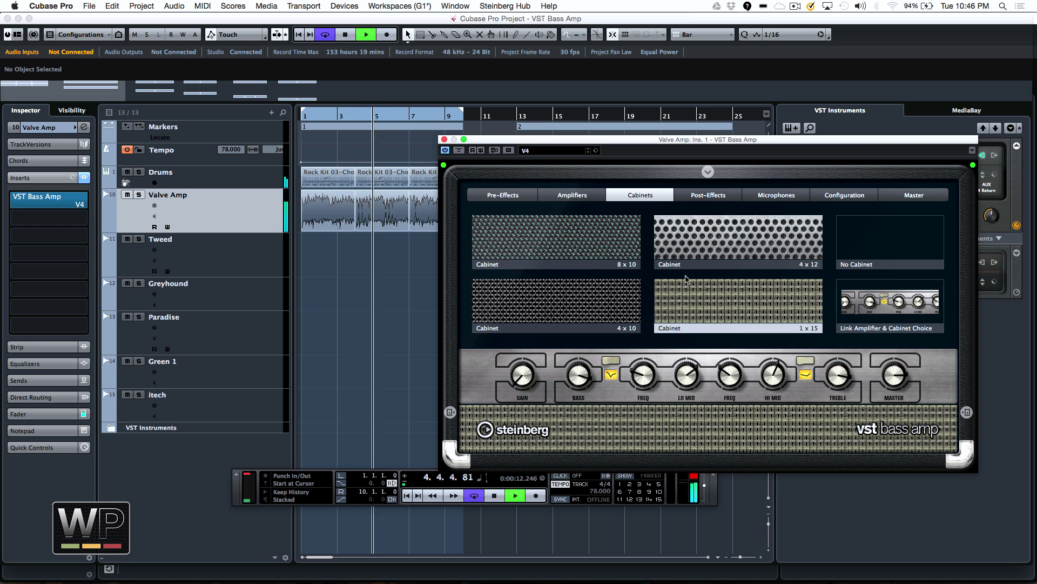
pyautogui.click(718, 244)
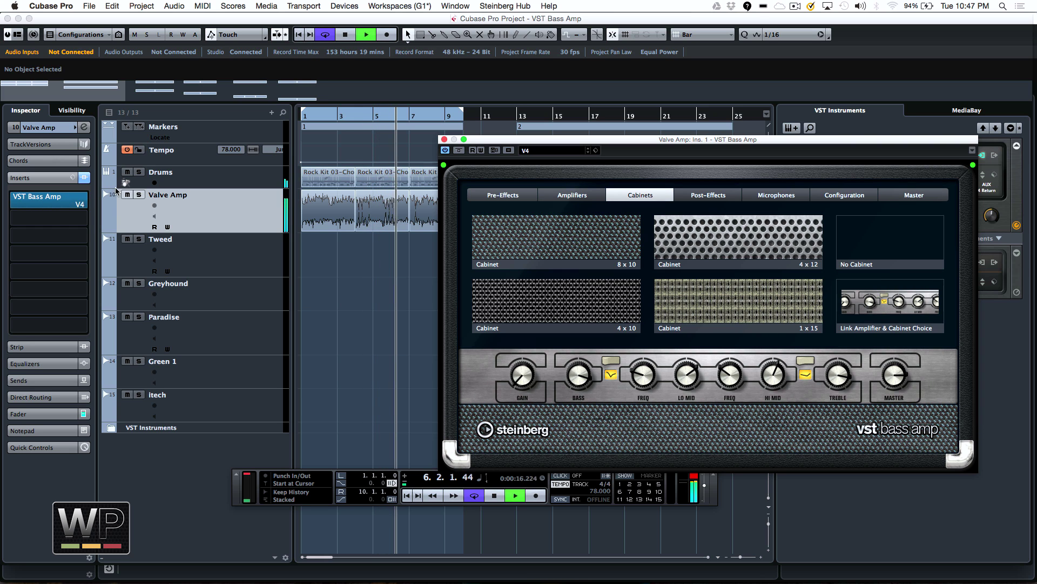
pyautogui.click(139, 195)
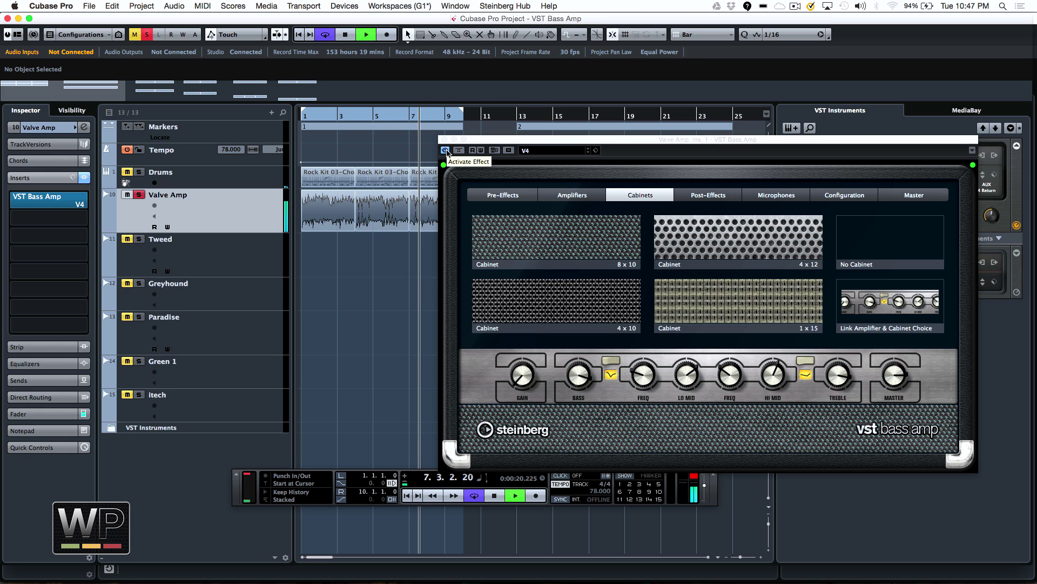
pyautogui.click(465, 154)
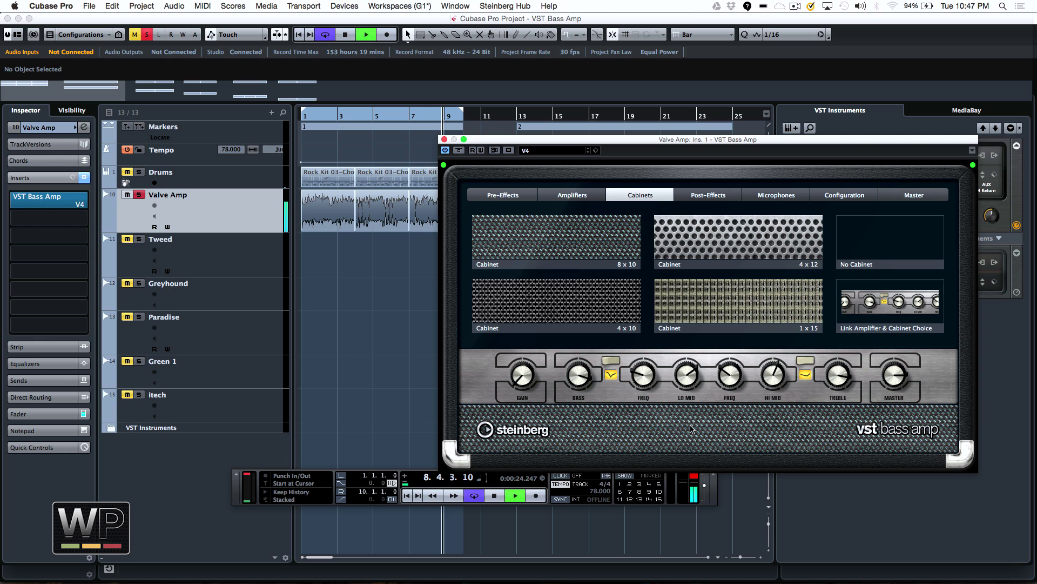
pyautogui.click(704, 488)
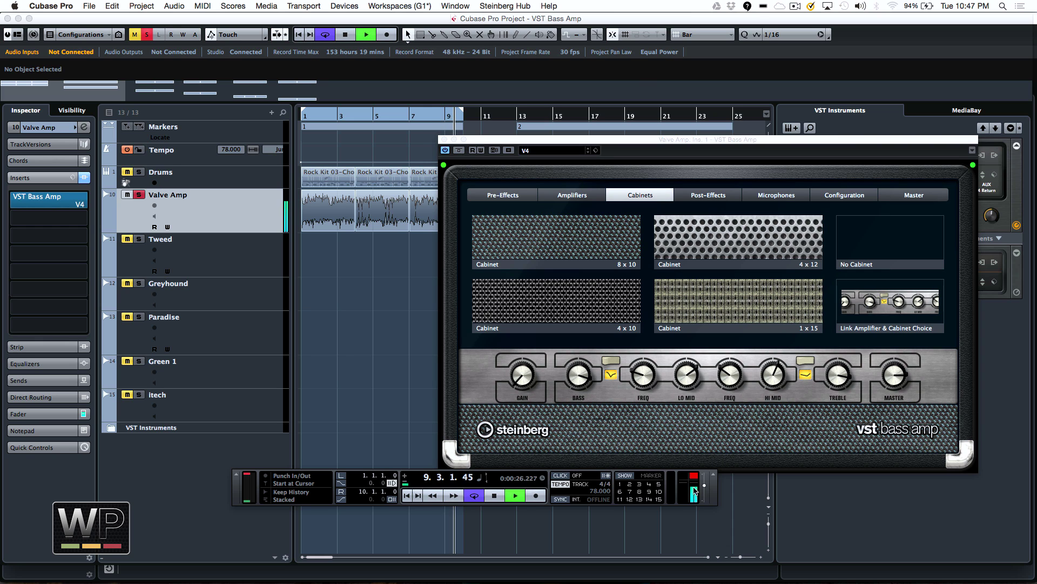
# Raise the amp gain, easing it back slightly
pyautogui.click(524, 344)
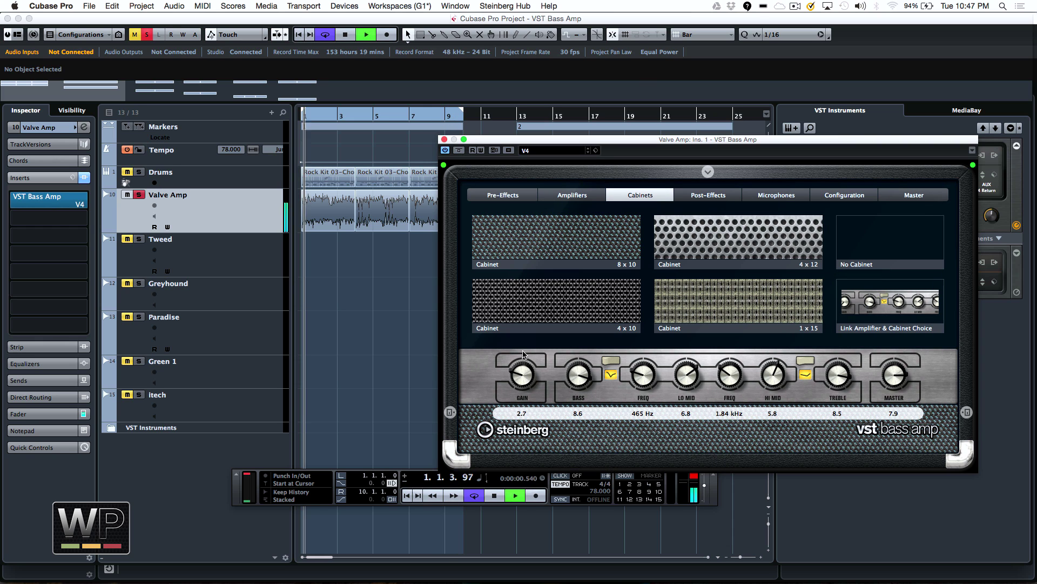
pyautogui.moveTo(523, 344); pyautogui.dragTo(530, 317)
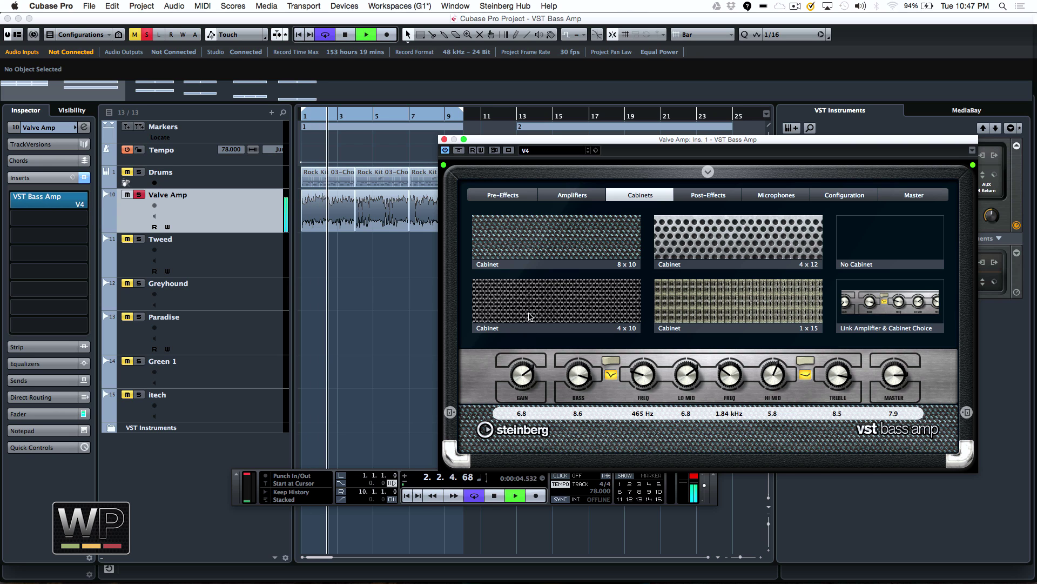
pyautogui.moveTo(529, 318); pyautogui.dragTo(530, 322)
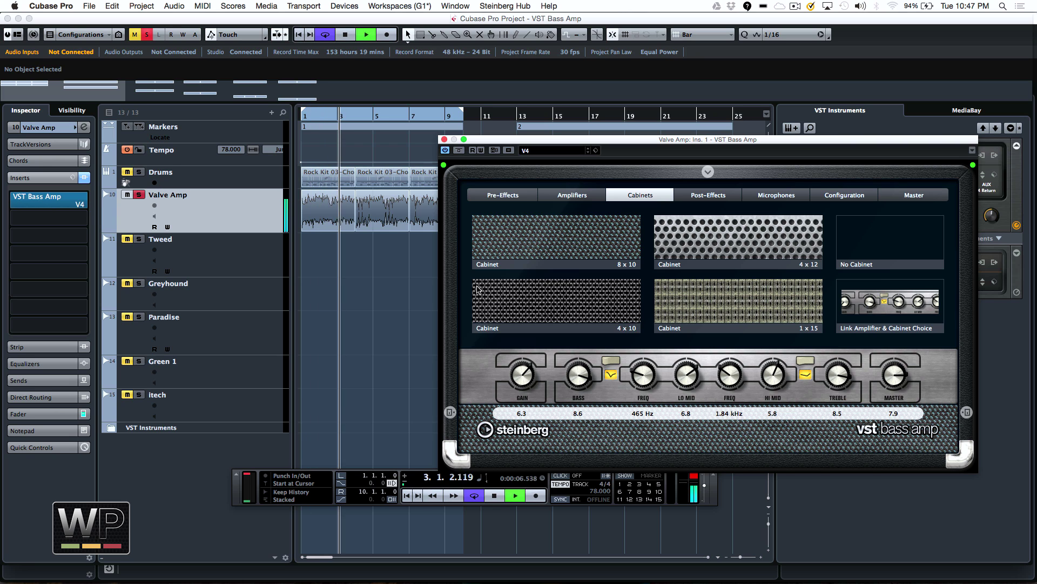
# Bypass the bass amp to compare the dry bass, unsolo the track and re-enable the amp
pyautogui.click(445, 151)
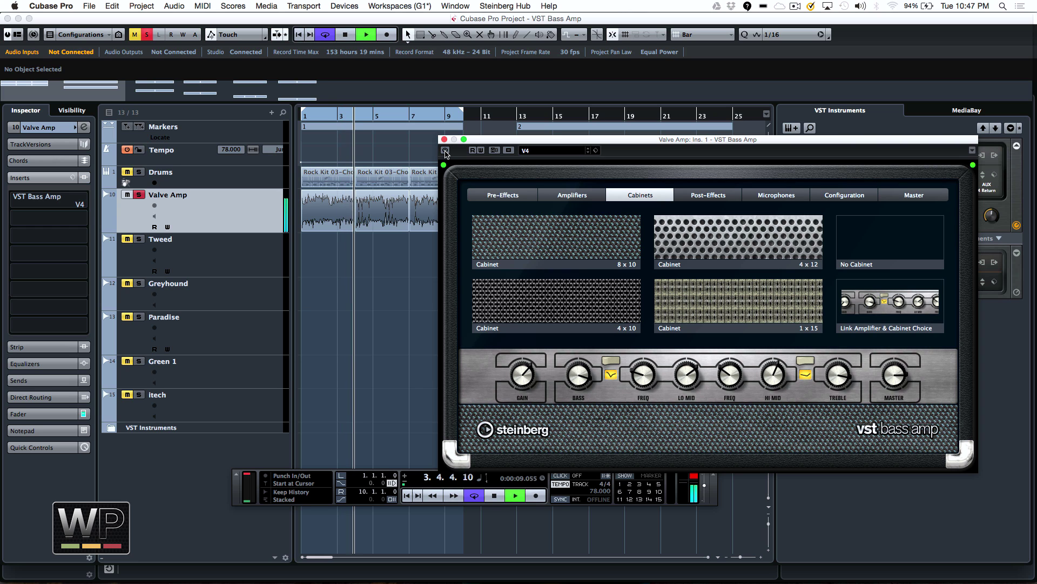
pyautogui.click(140, 197)
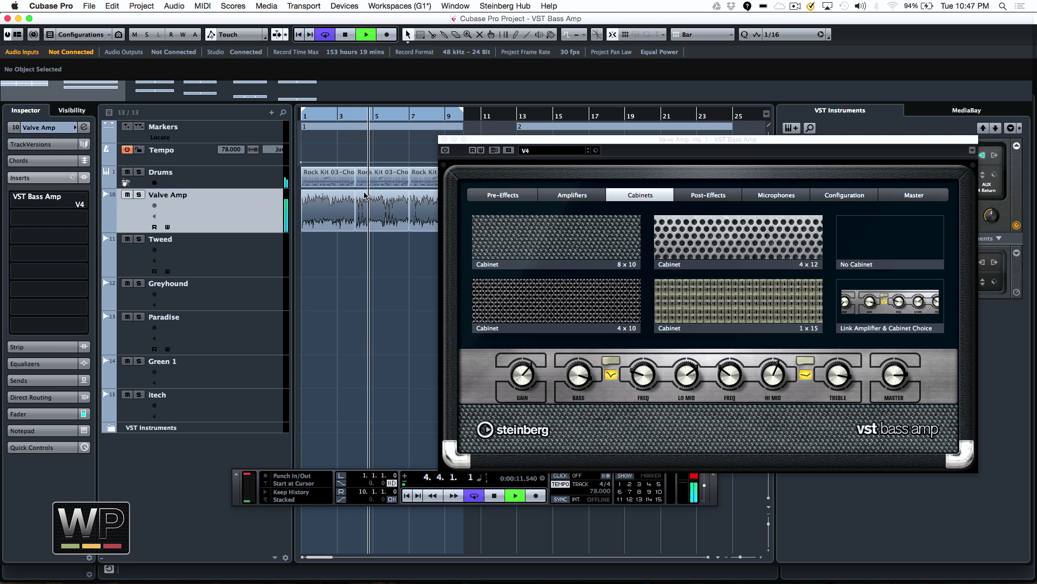
pyautogui.click(445, 150)
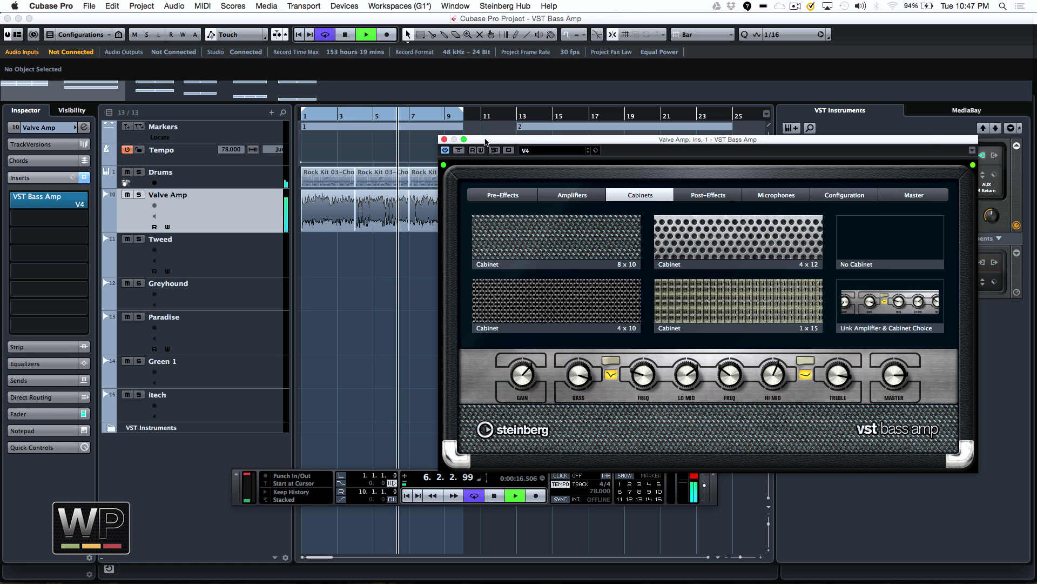
pyautogui.moveTo(493, 155)
pyautogui.mouseDown()
pyautogui.moveTo(516, 188)
pyautogui.moveTo(477, 192)
pyautogui.mouseUp()
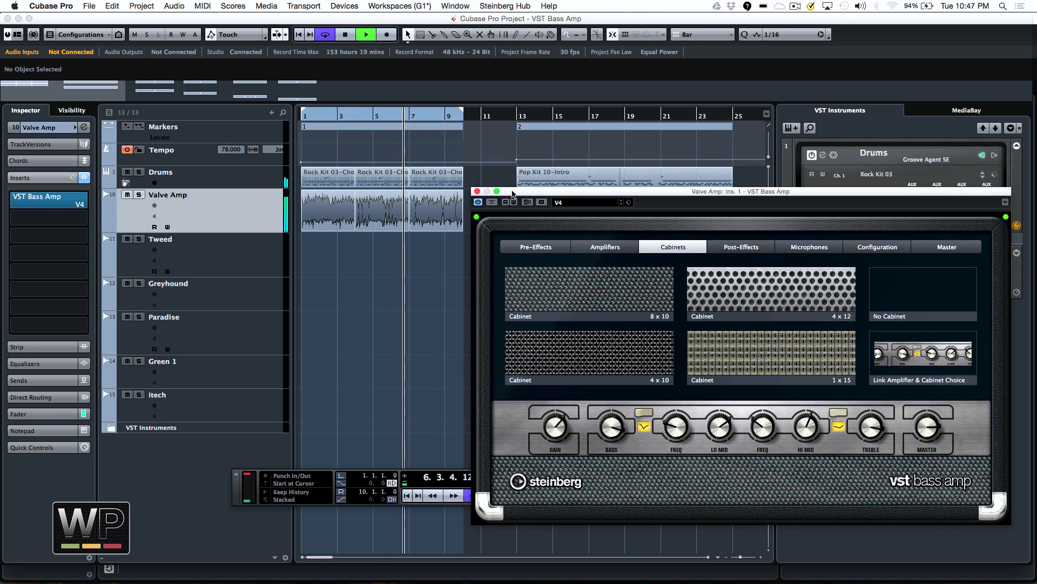
# Close the Valve Amp editor and set the cycle to marker 2's section, jumping to bar 13
pyautogui.click(476, 191)
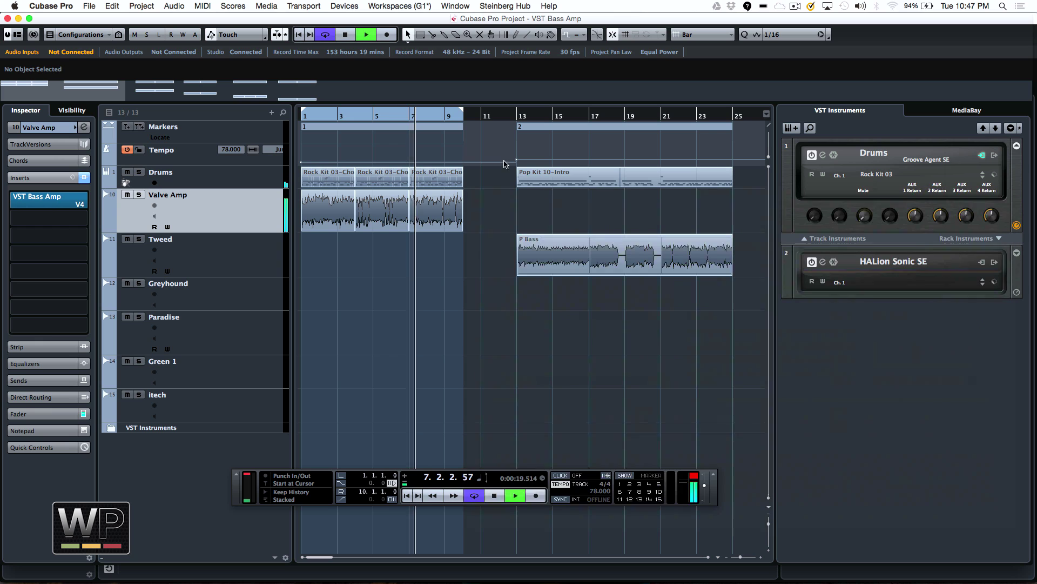
pyautogui.click(530, 128)
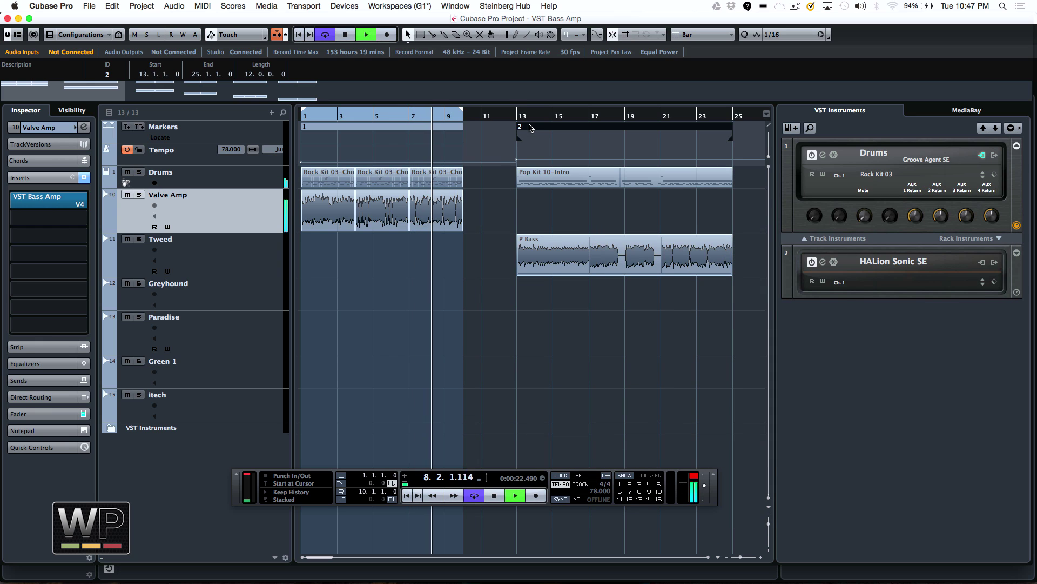
pyautogui.doubleClick(523, 127)
pyautogui.click(511, 113)
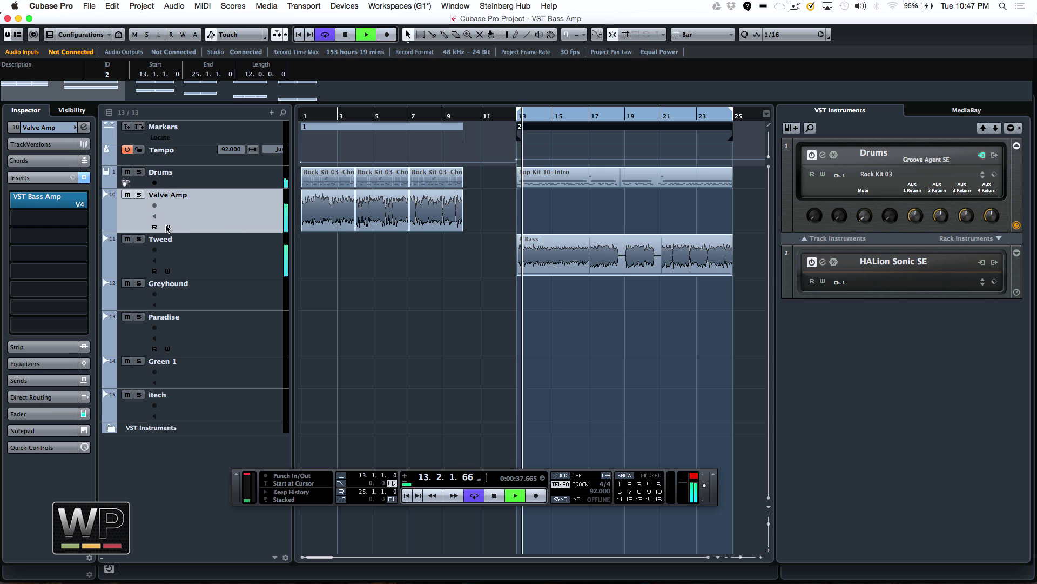
# Open the Tweed track's VST Bass Amp, solo the track and activate the effect
pyautogui.click(205, 272)
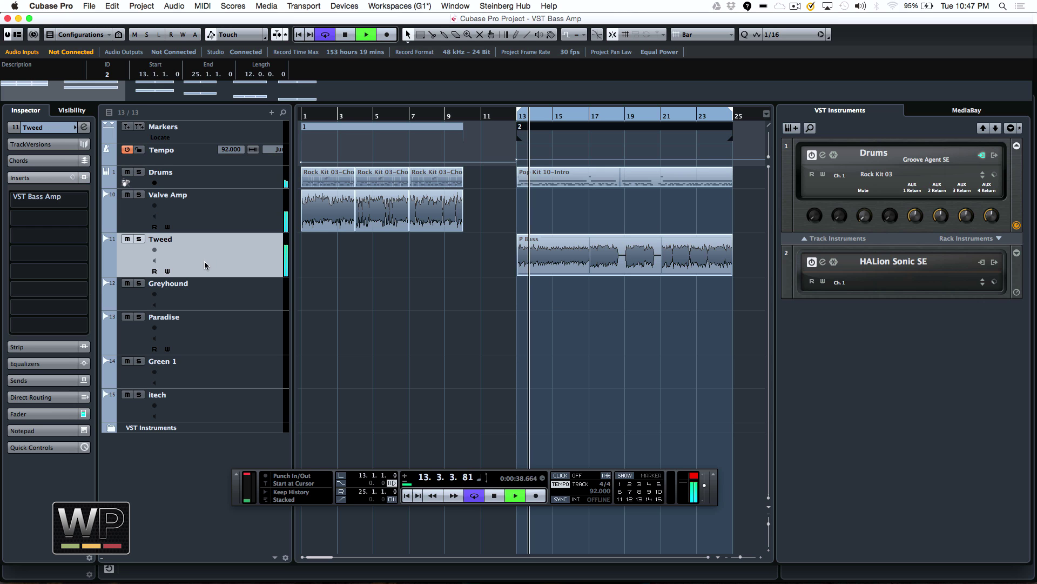
pyautogui.click(39, 198)
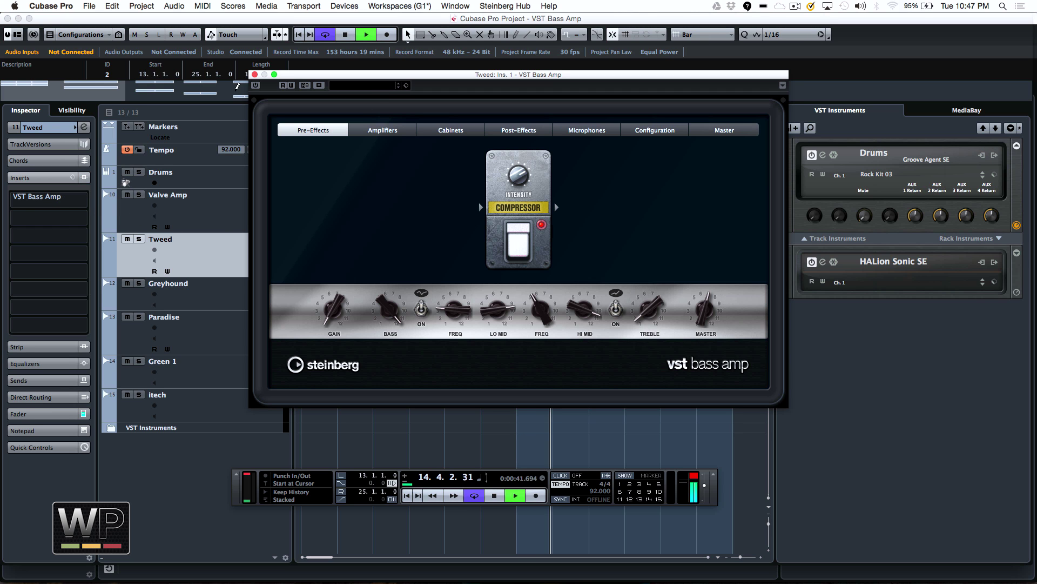
pyautogui.click(139, 239)
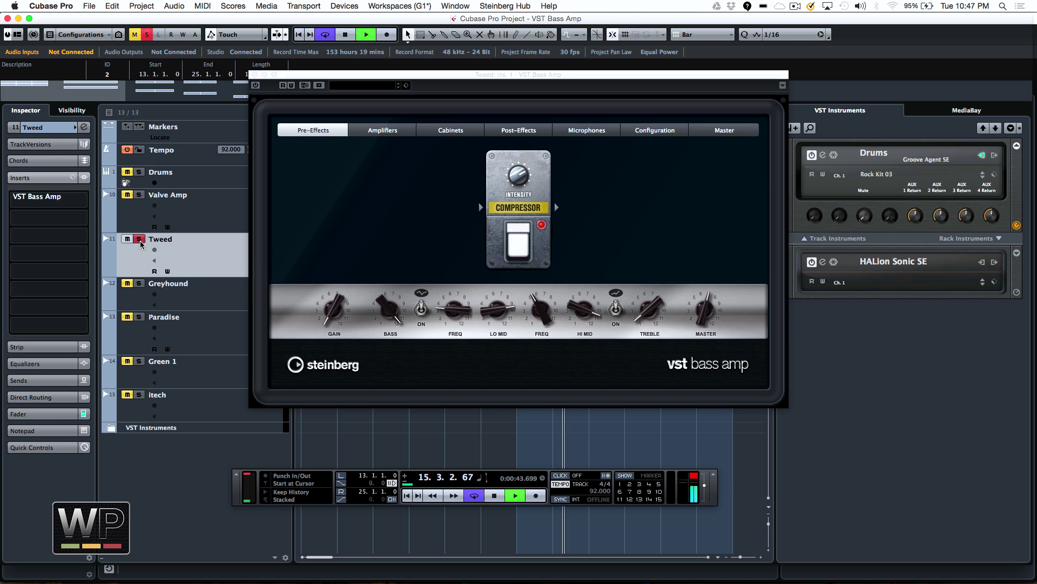
pyautogui.click(276, 115)
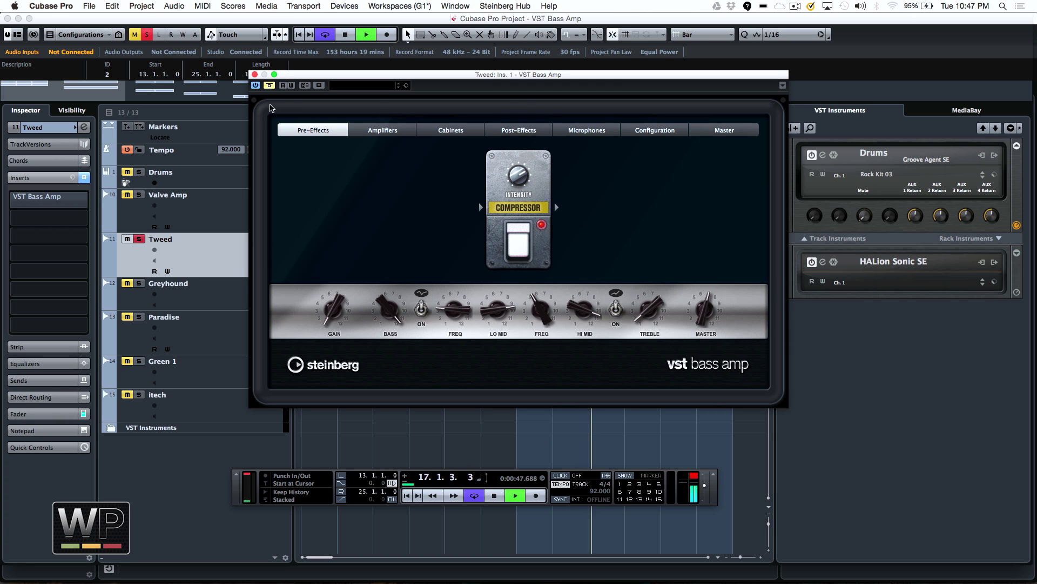
pyautogui.click(274, 86)
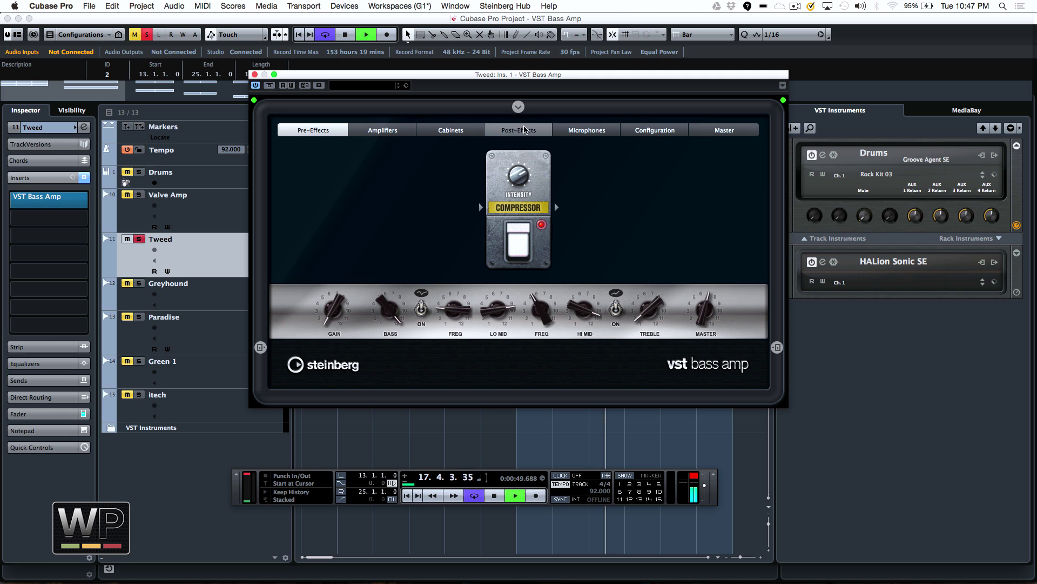
# Check the post-effects, then give the Tweed amp the 1x15 cabinet
pyautogui.click(523, 132)
pyautogui.click(451, 130)
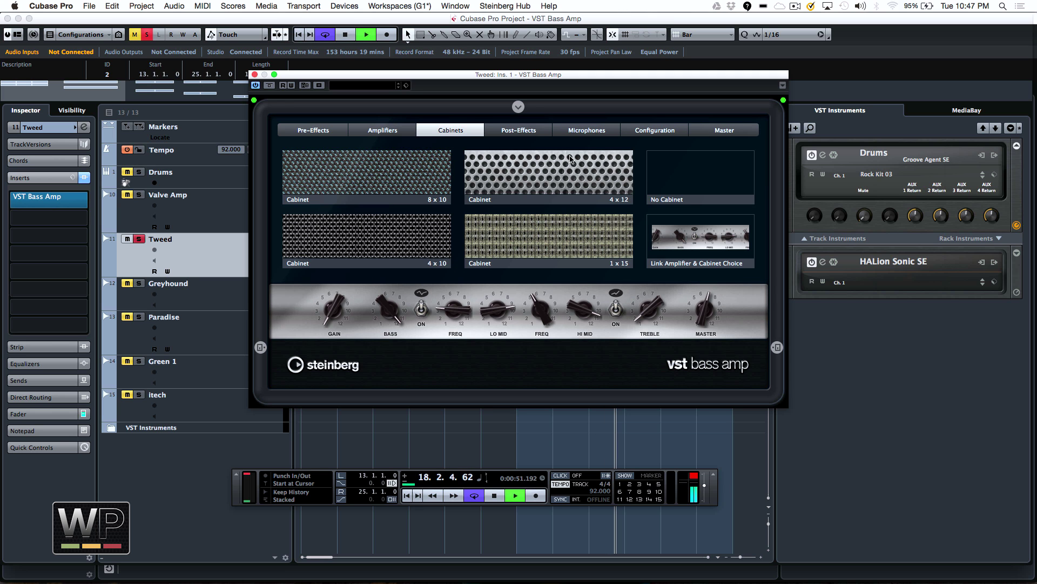
pyautogui.click(604, 233)
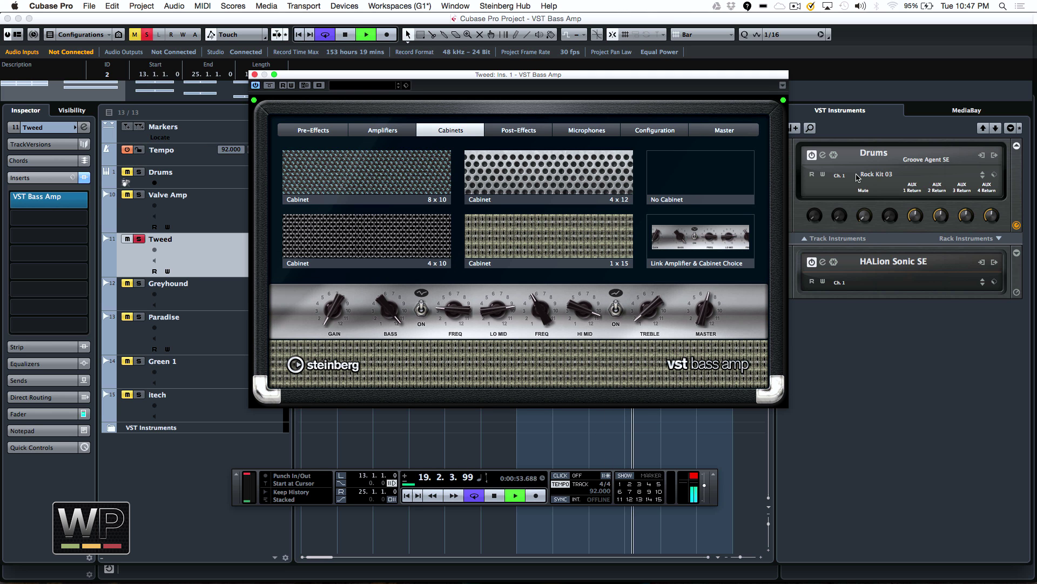
# Bypass the Tweed amp to hear dry bass, re-enable it and unsolo the Tweed track
pyautogui.click(270, 85)
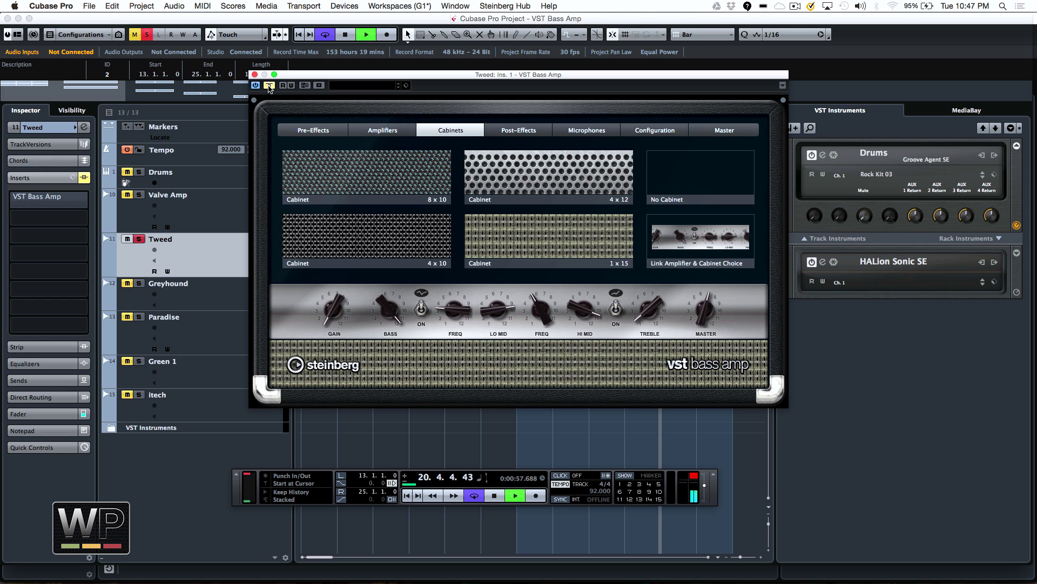
pyautogui.click(703, 489)
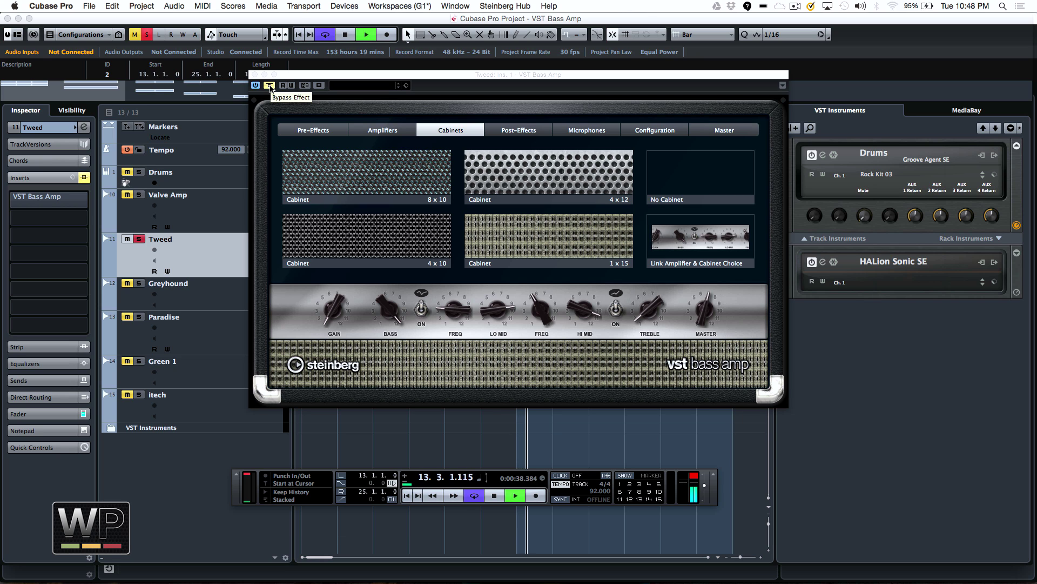
pyautogui.click(270, 86)
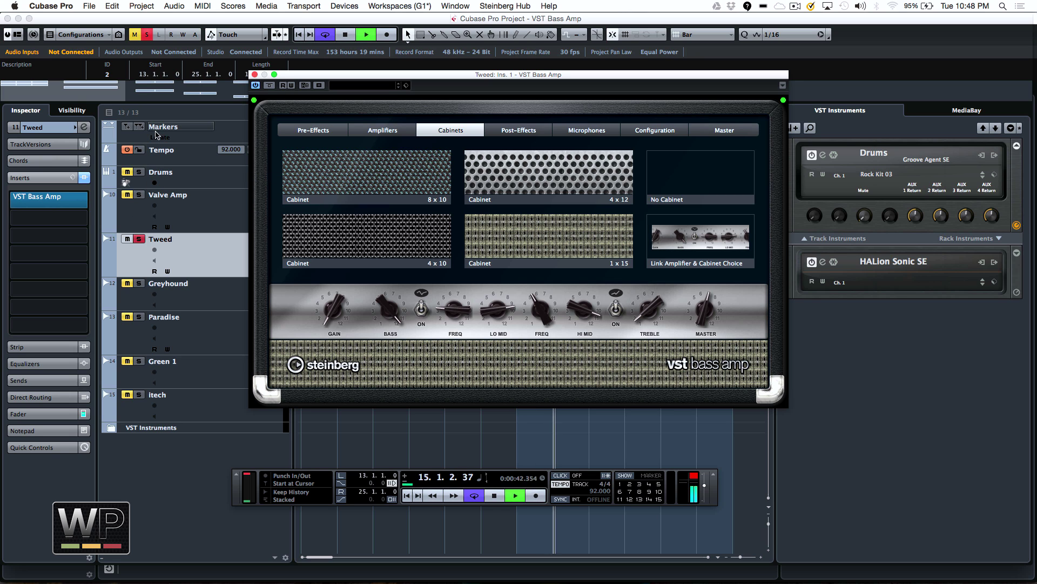
pyautogui.click(146, 39)
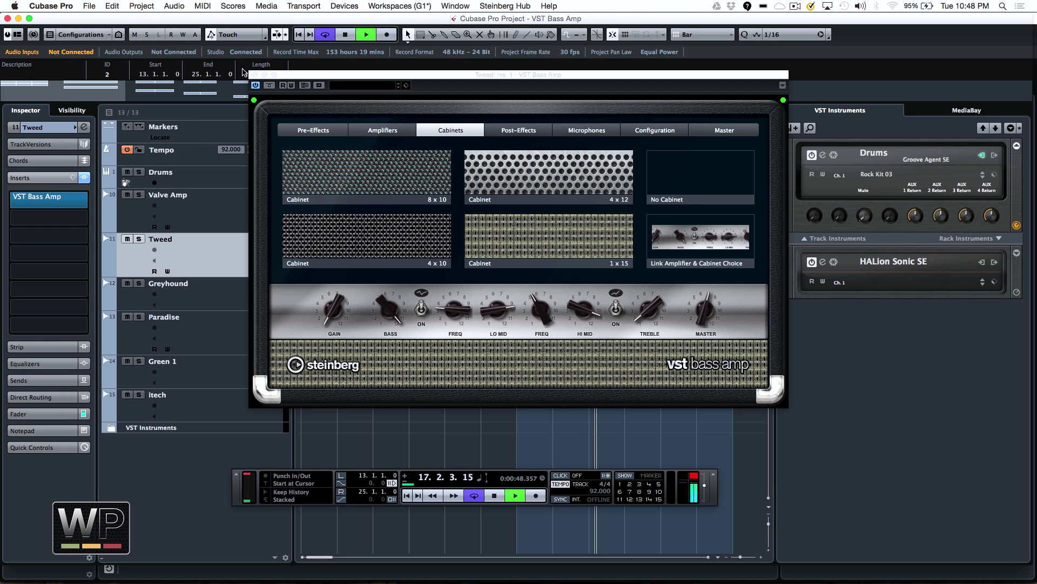
# Close the Tweed amp window, zoom out and loop bars 29–45, jumping to the loop start
pyautogui.click(255, 76)
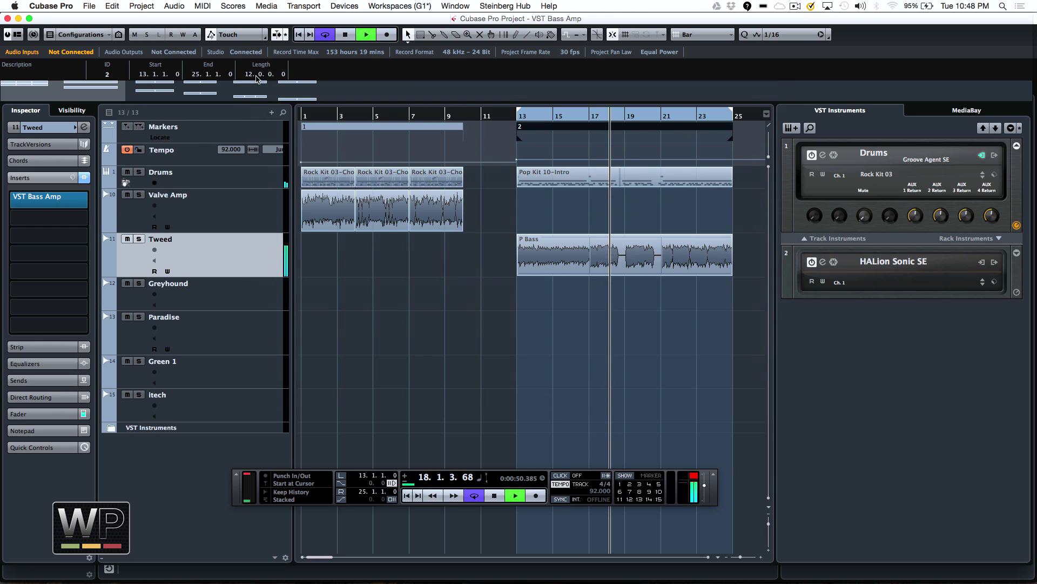
pyautogui.press('g')
pyautogui.press('g')
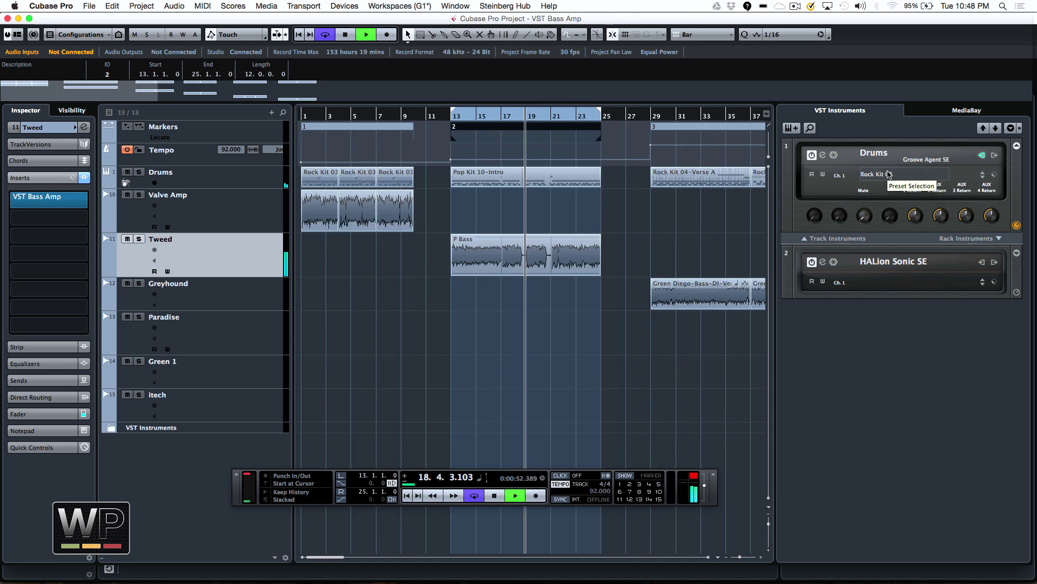
pyautogui.press('g')
pyautogui.press('g')
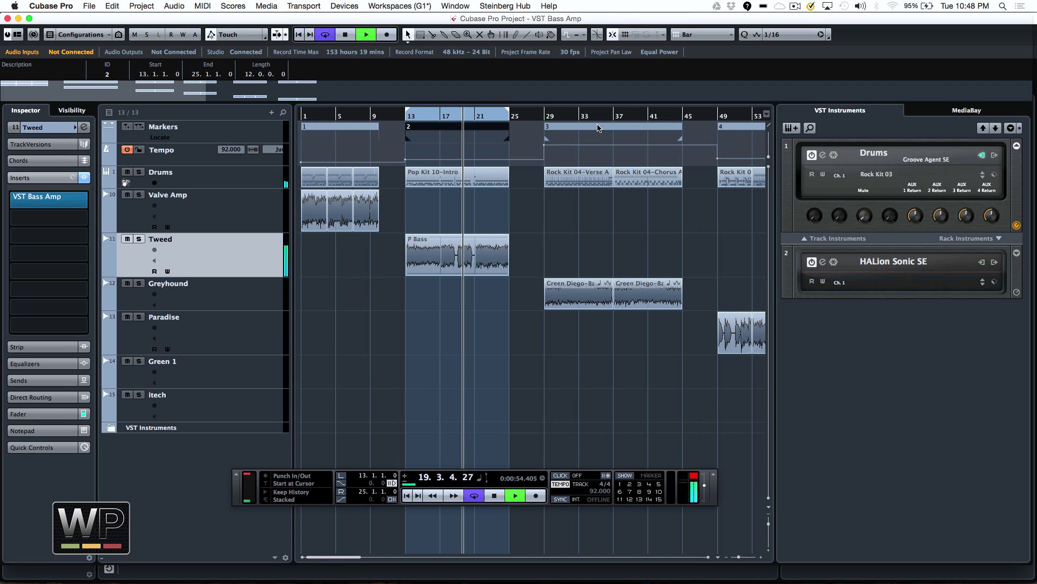
pyautogui.click(598, 127)
pyautogui.doubleClick(588, 127)
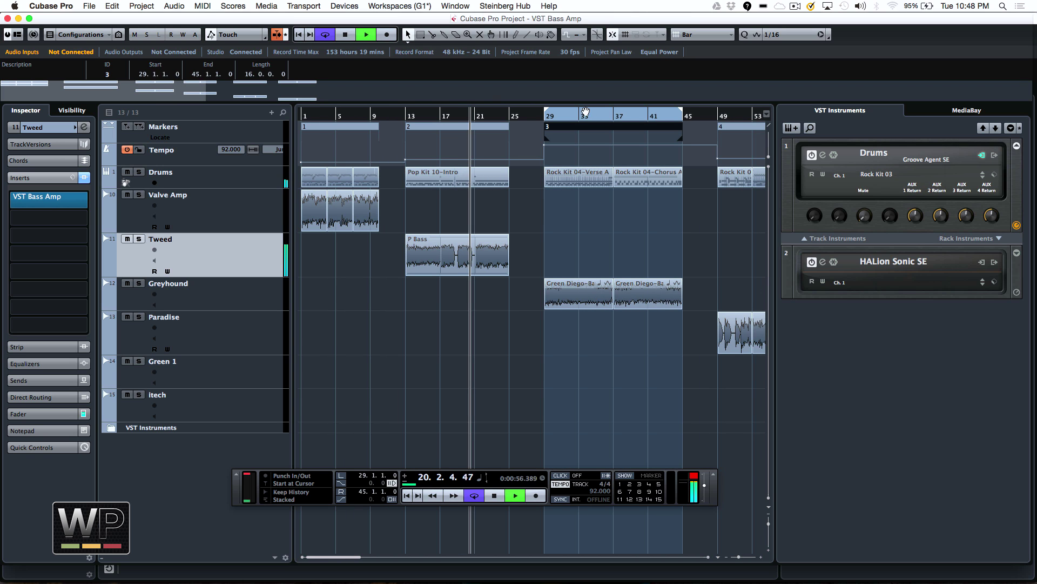
pyautogui.press('KP_1')
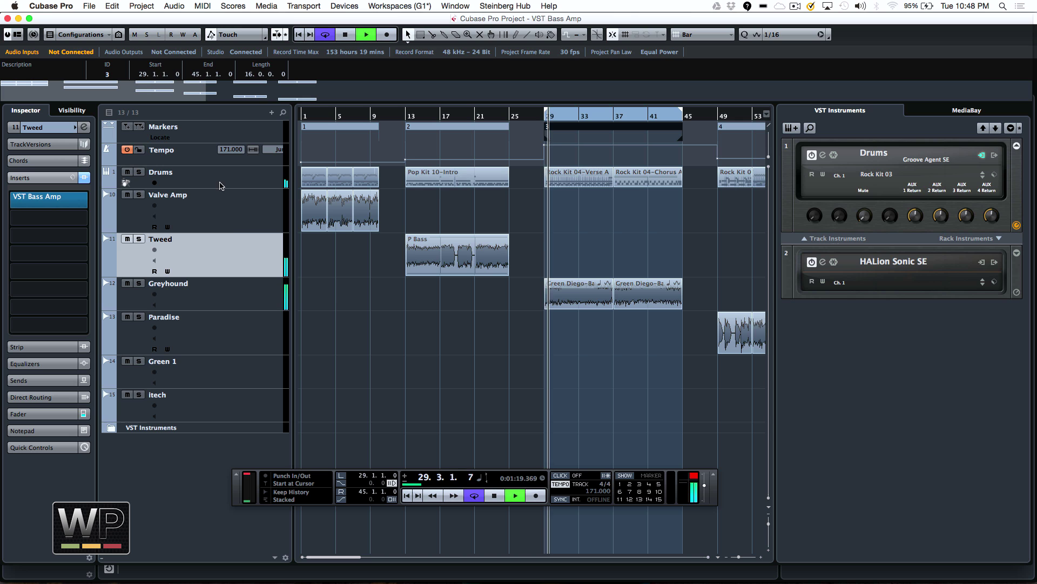
# Open the Greyhound track's VST Bass Amp editor and list the available pre-effect pedals
pyautogui.click(227, 291)
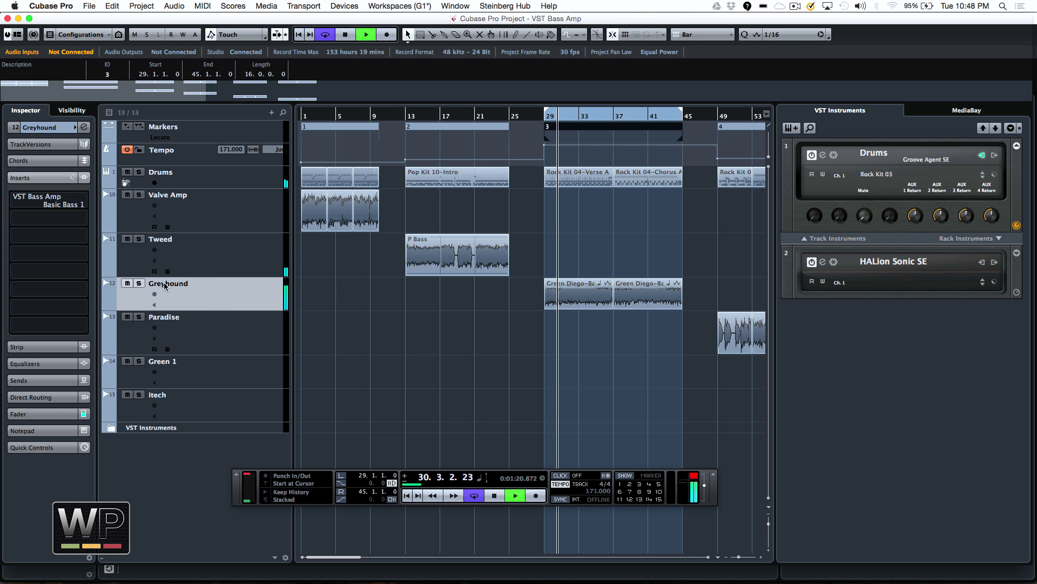
pyautogui.click(48, 207)
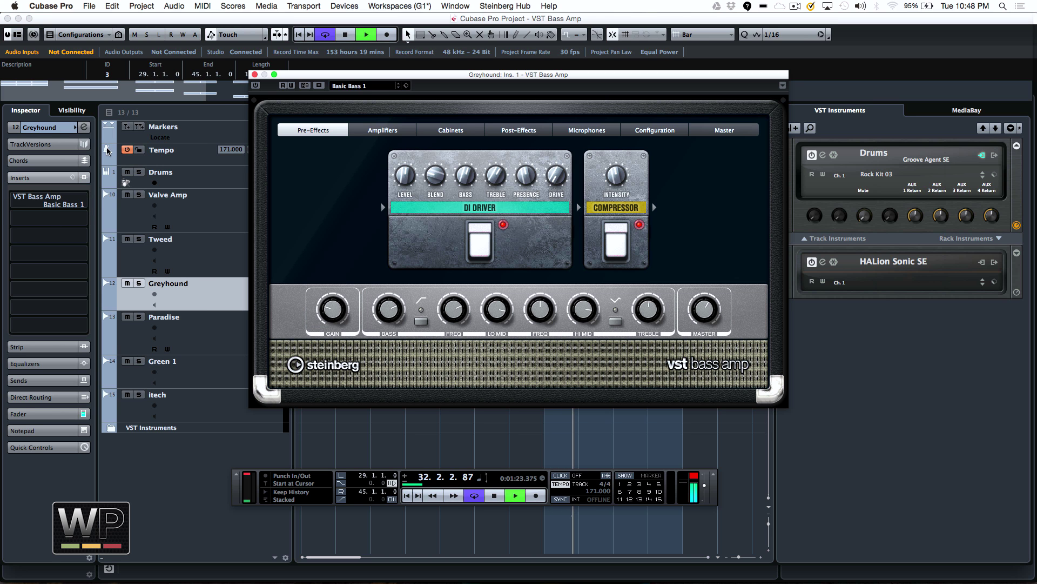
pyautogui.click(256, 88)
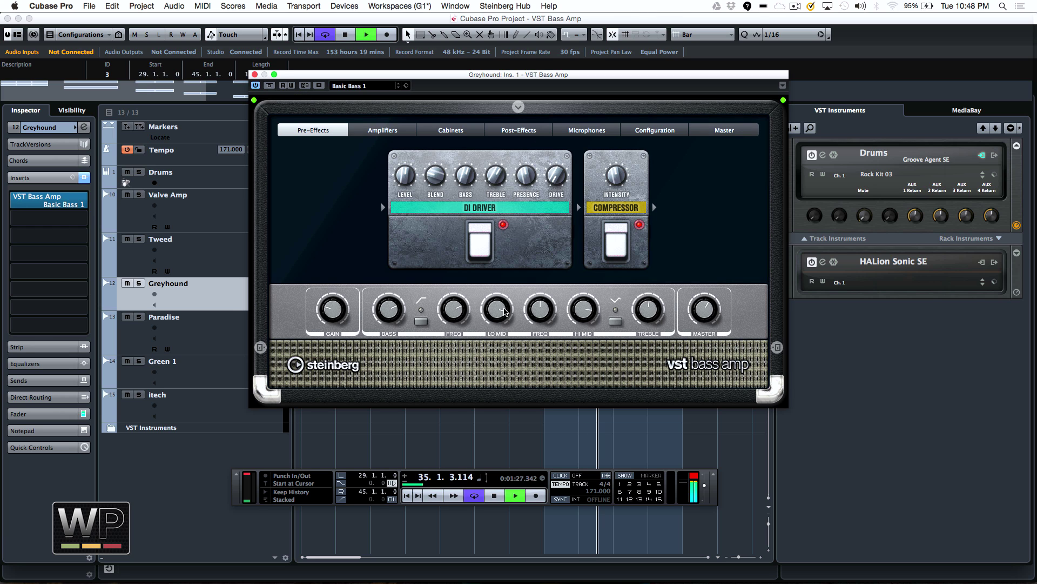
pyautogui.scroll(1, 500, 308)
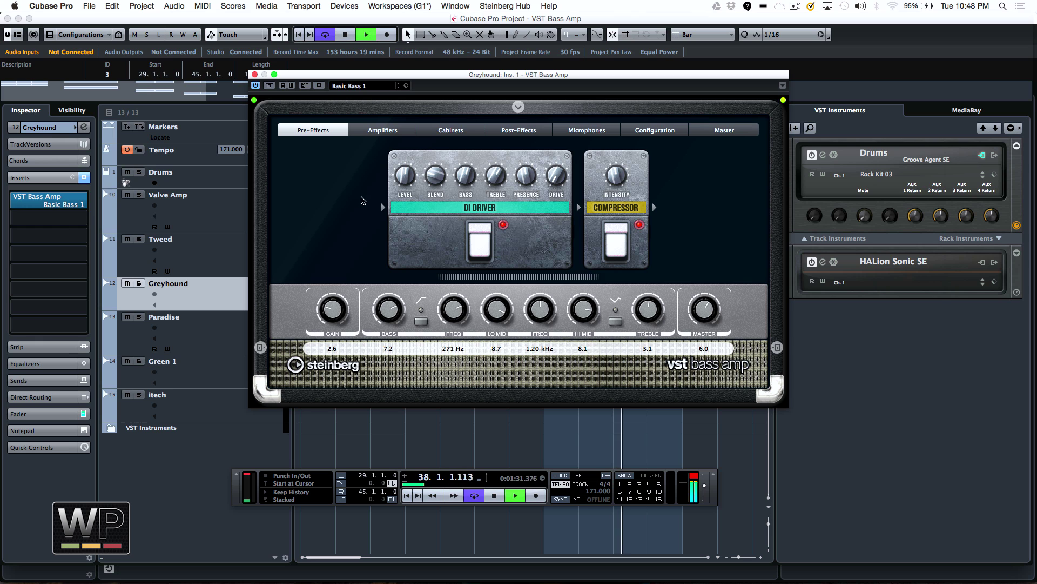
pyautogui.click(389, 206)
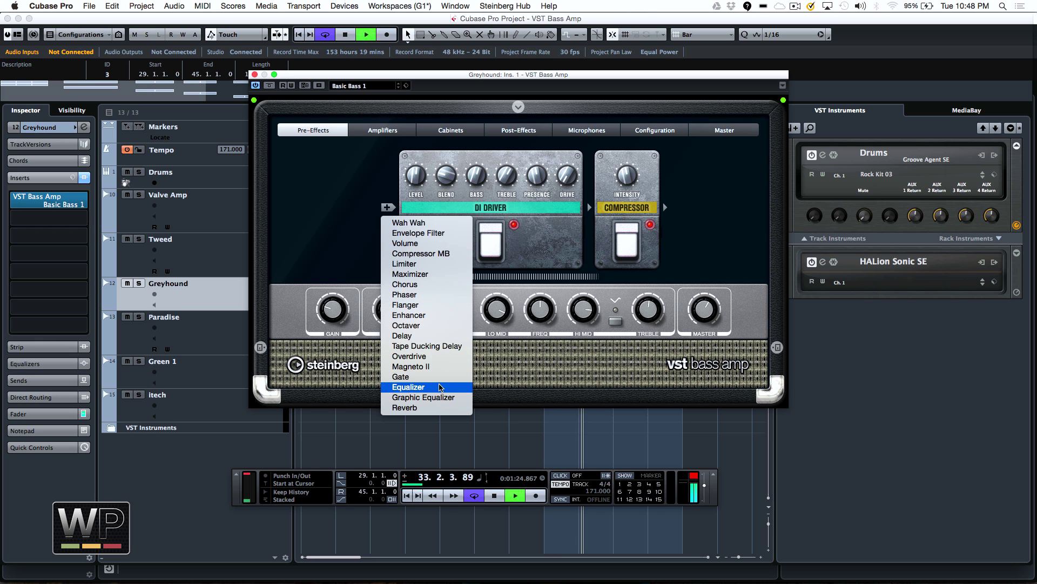
# Add an Equalizer pedal before Greyhound's amp and boost its MIDDLE band
pyautogui.click(380, 221)
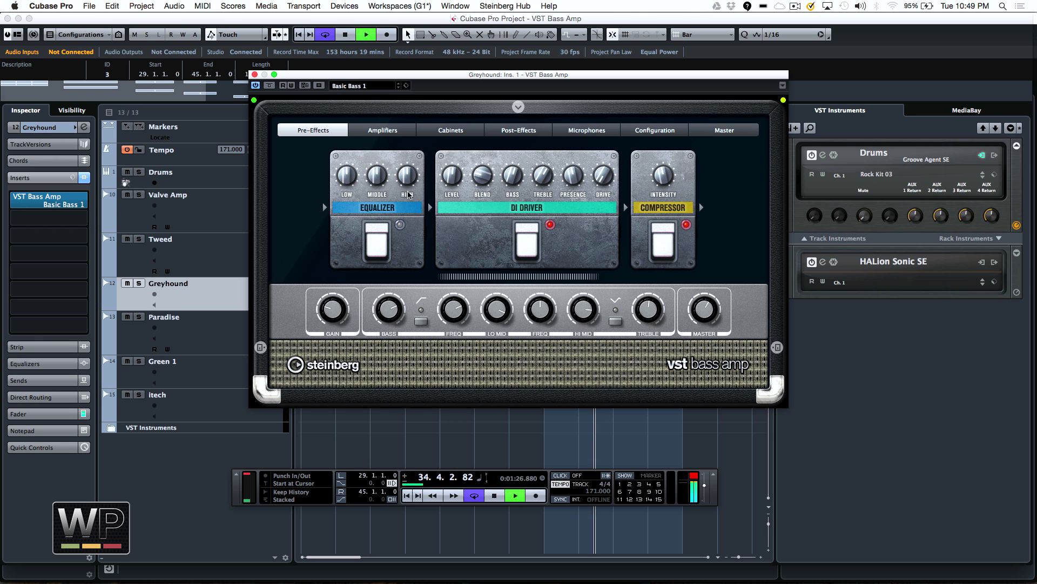
pyautogui.moveTo(377, 174); pyautogui.dragTo(381, 146)
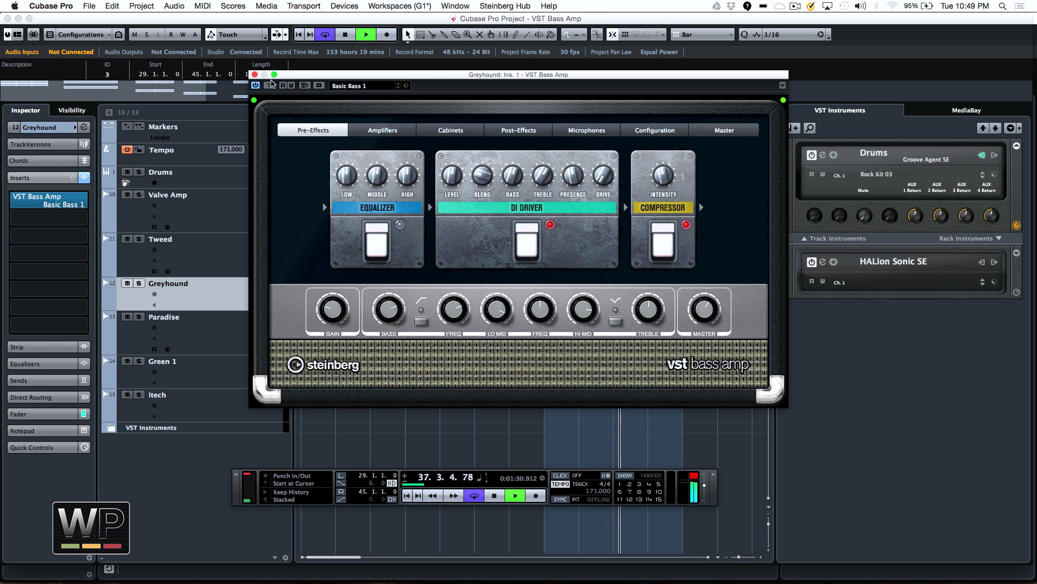
# Compare the bass amp bypassed versus active, then close Greyhound's amp editor
pyautogui.click(269, 85)
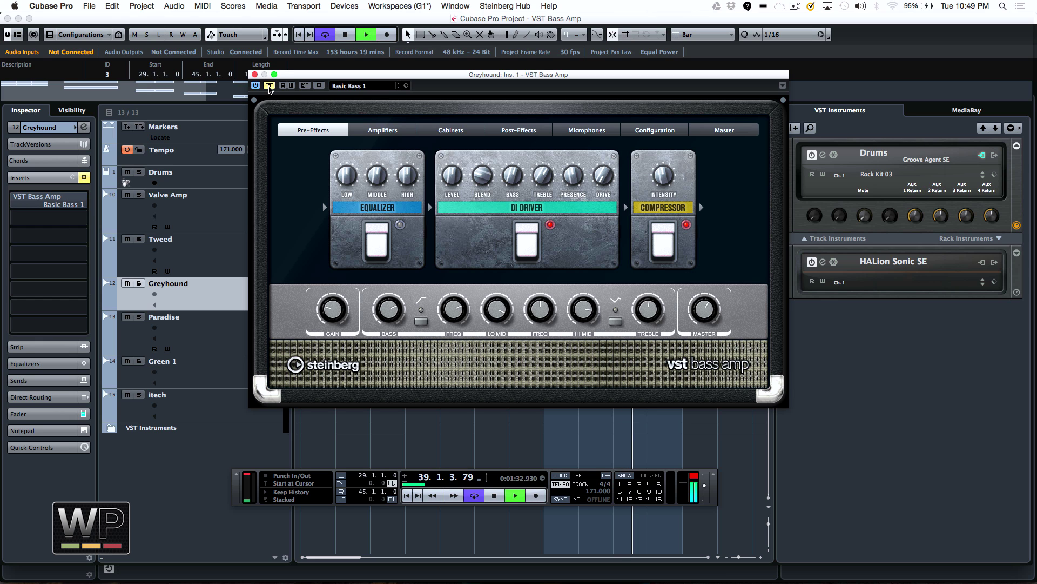
pyautogui.click(269, 85)
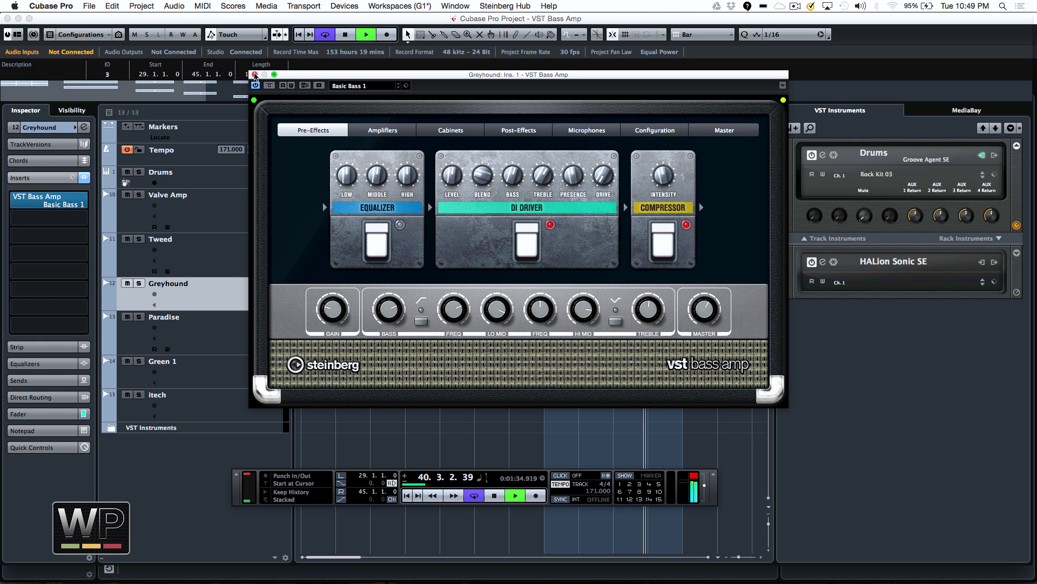
pyautogui.click(254, 75)
# Loop cycle marker 4 (bars 49–57) and open the Paradise track's VST Bass Amp editor
pyautogui.click(724, 128)
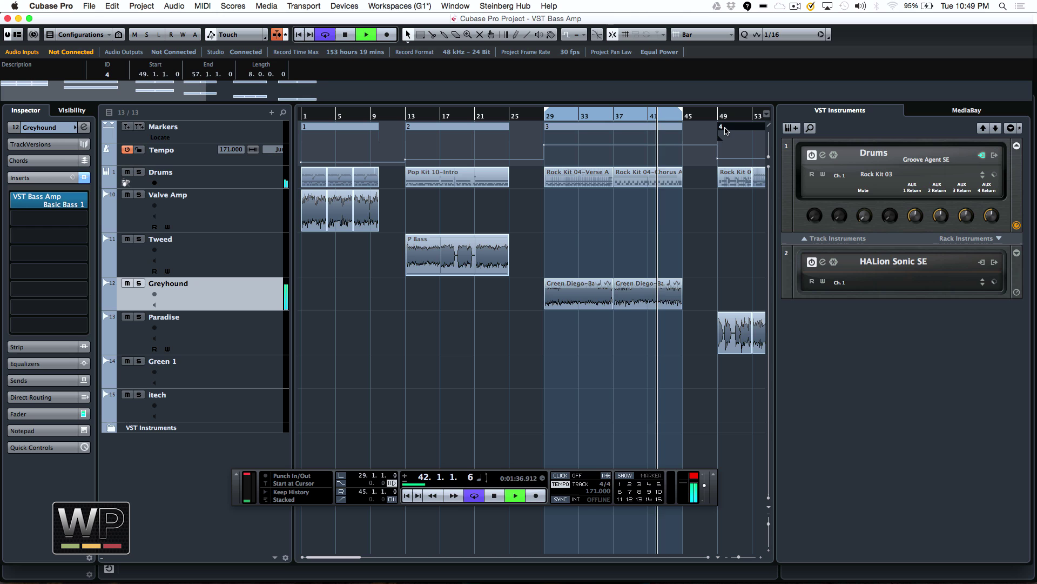
pyautogui.doubleClick(726, 128)
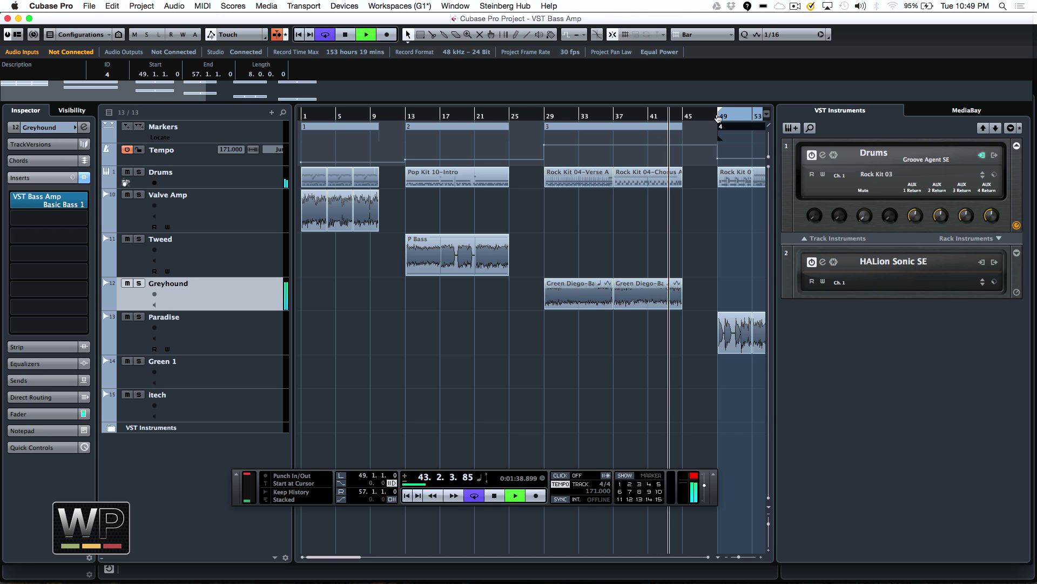
pyautogui.click(188, 335)
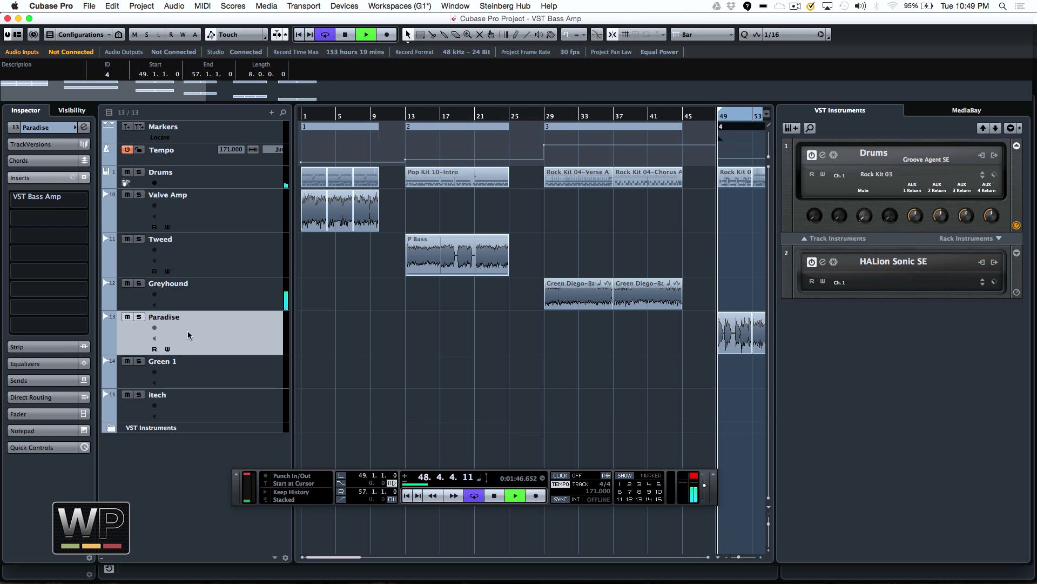
pyautogui.click(24, 199)
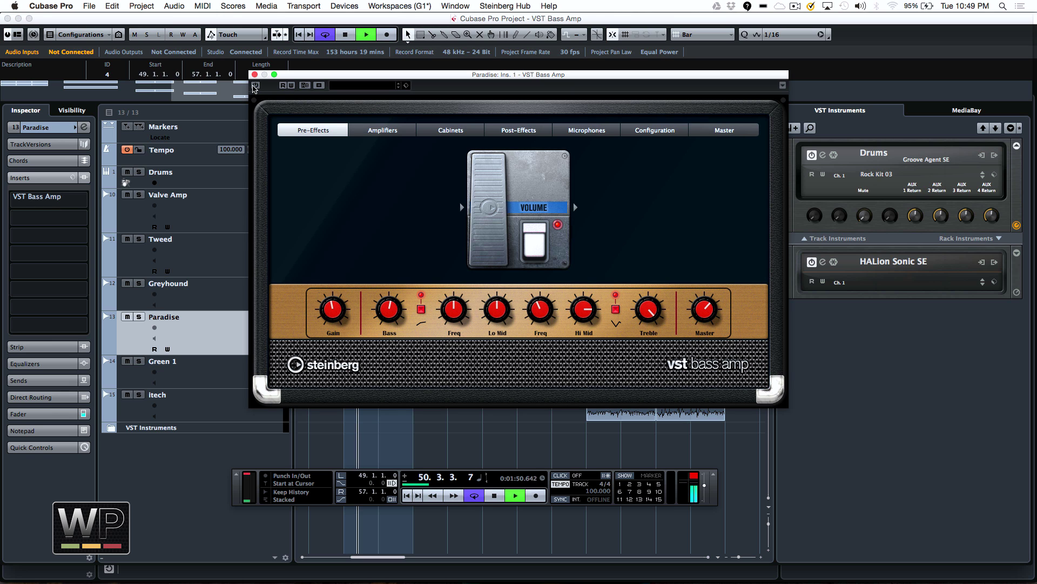
# View Paradise's post-amp Chorus pedal, then close its bass amp editor
pyautogui.click(254, 87)
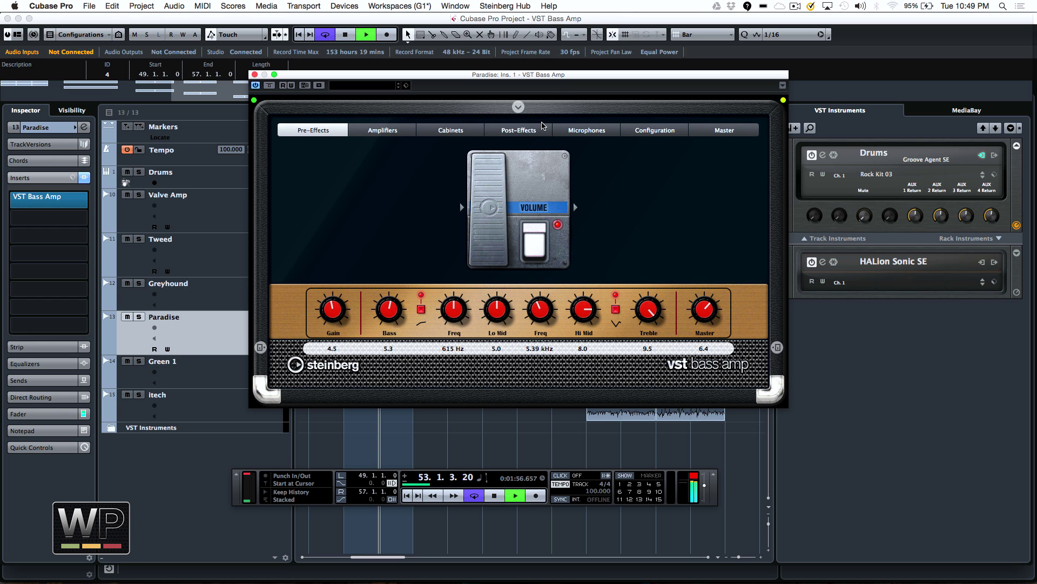
pyautogui.click(519, 130)
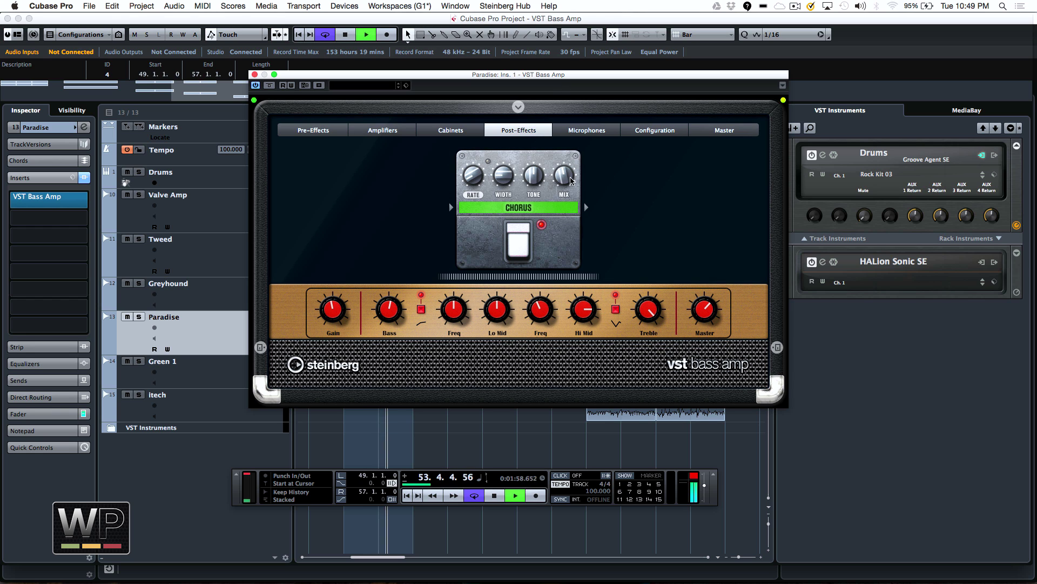
pyautogui.moveTo(563, 175)
pyautogui.scroll(3, 567, 150)
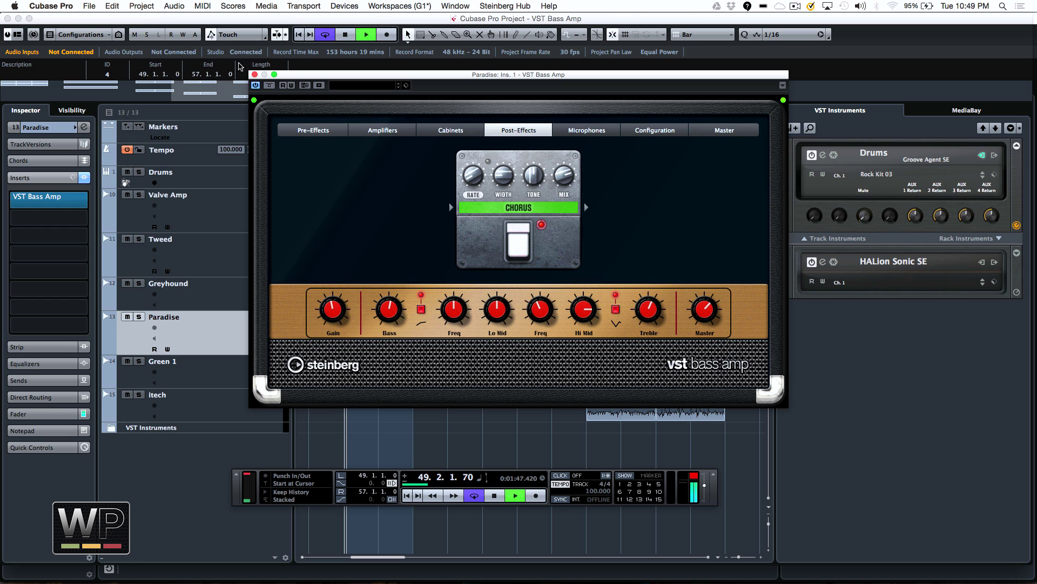
pyautogui.click(255, 74)
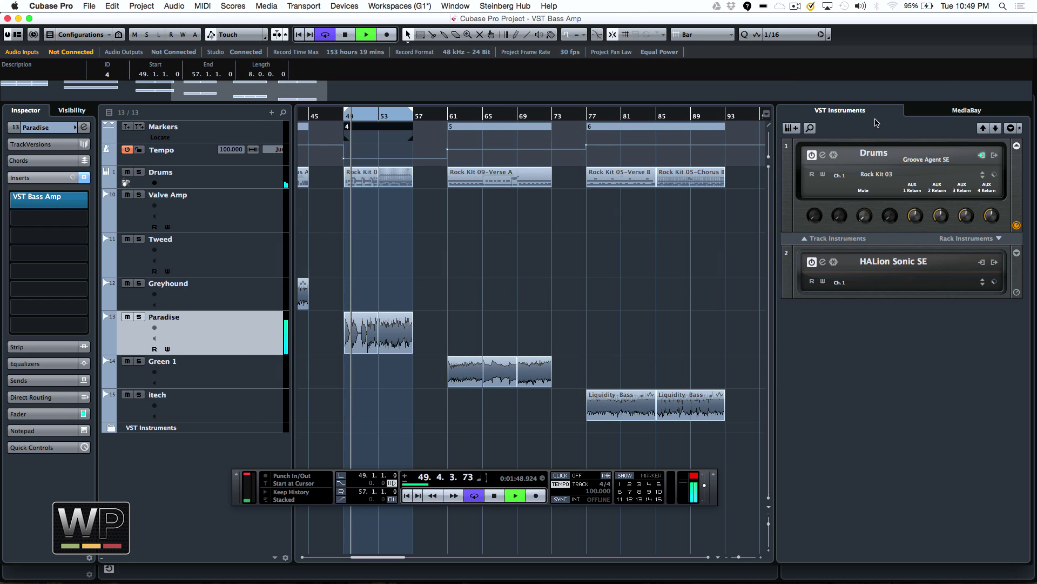
# Loop marker 5 (bars 61–73), jump to bar 61, and open Green 1's VST Bass Amp editor
pyautogui.click(502, 131)
pyautogui.doubleClick(502, 130)
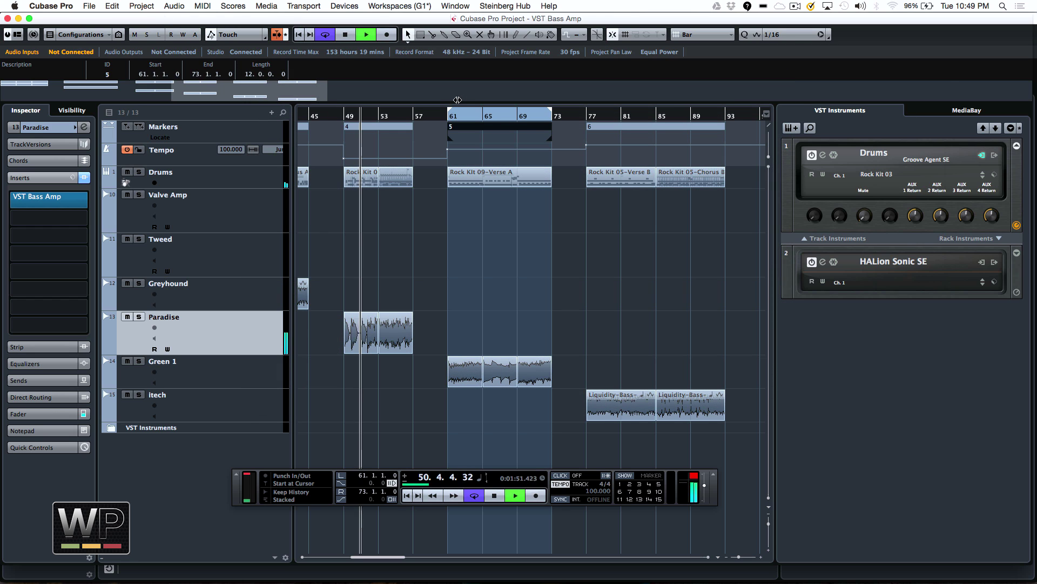
pyautogui.click(448, 121)
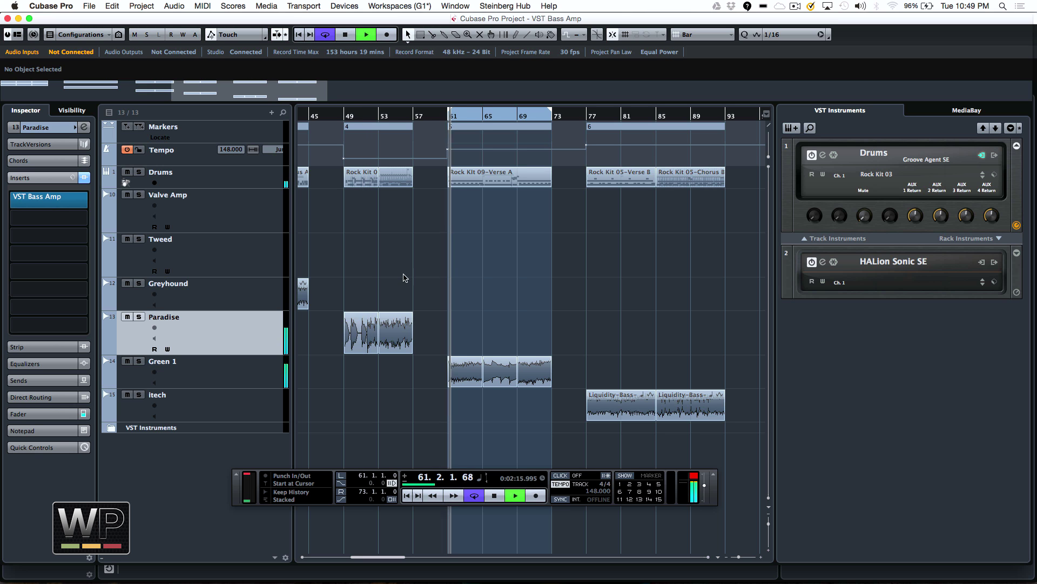
pyautogui.click(224, 368)
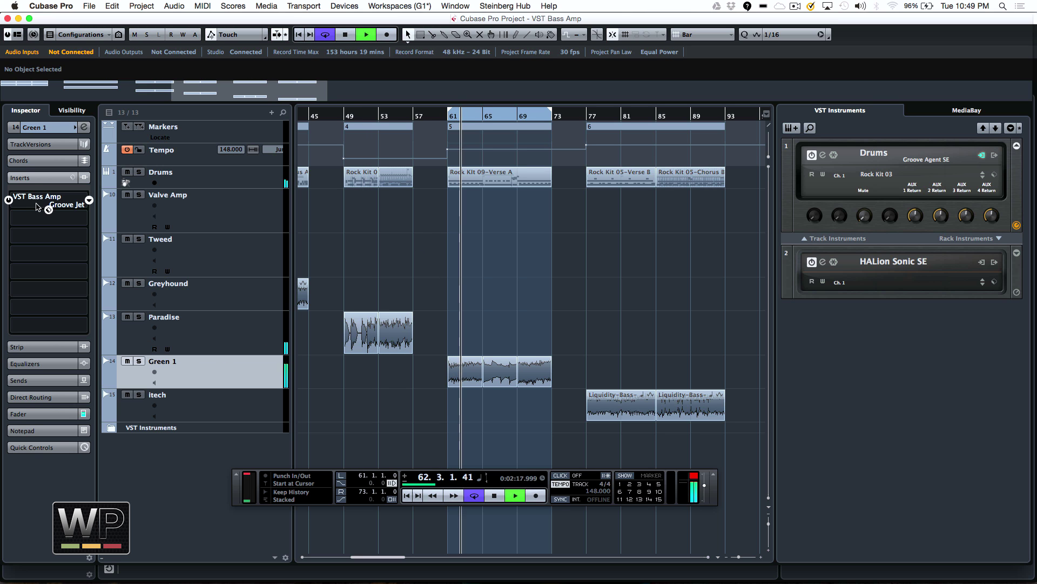
pyautogui.click(38, 203)
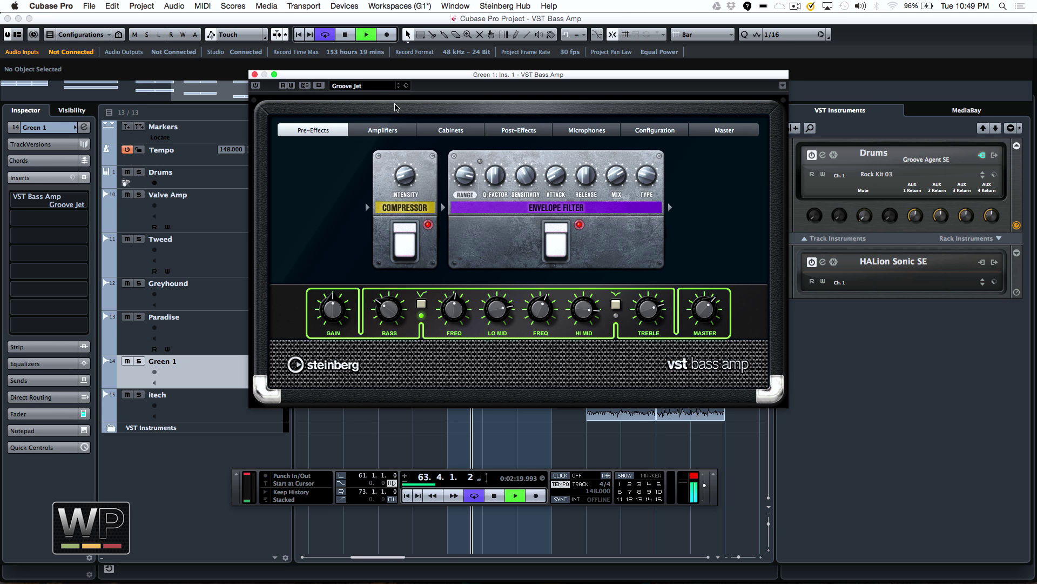
# Scroll Green 1's pedal board and view its post-amp Graphic Equalizer, Envelope Filter and Chorus pedals
pyautogui.click(255, 87)
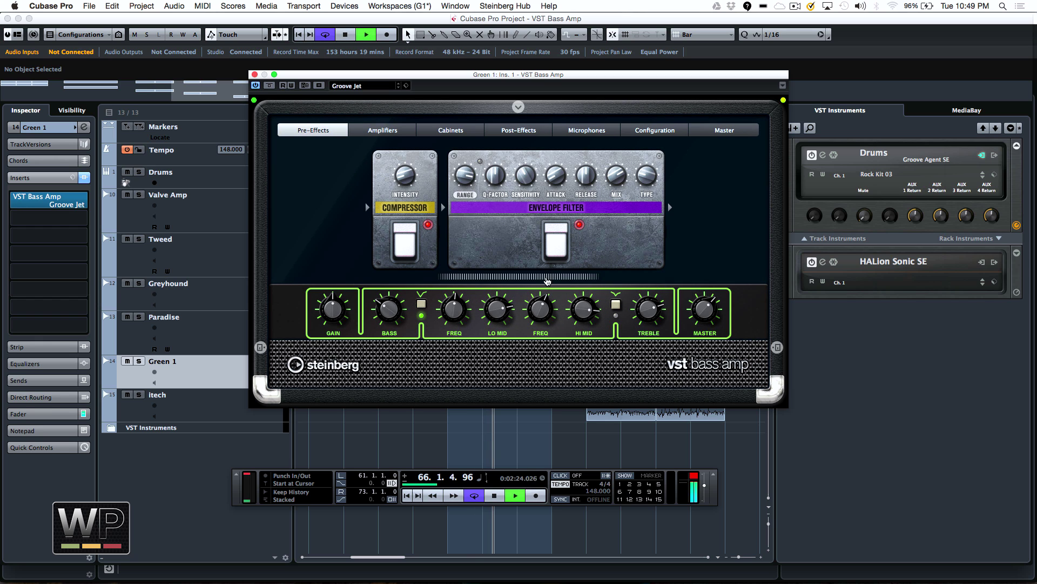
pyautogui.moveTo(496, 276)
pyautogui.mouseDown()
pyautogui.moveTo(474, 275)
pyautogui.moveTo(636, 280)
pyautogui.mouseUp()
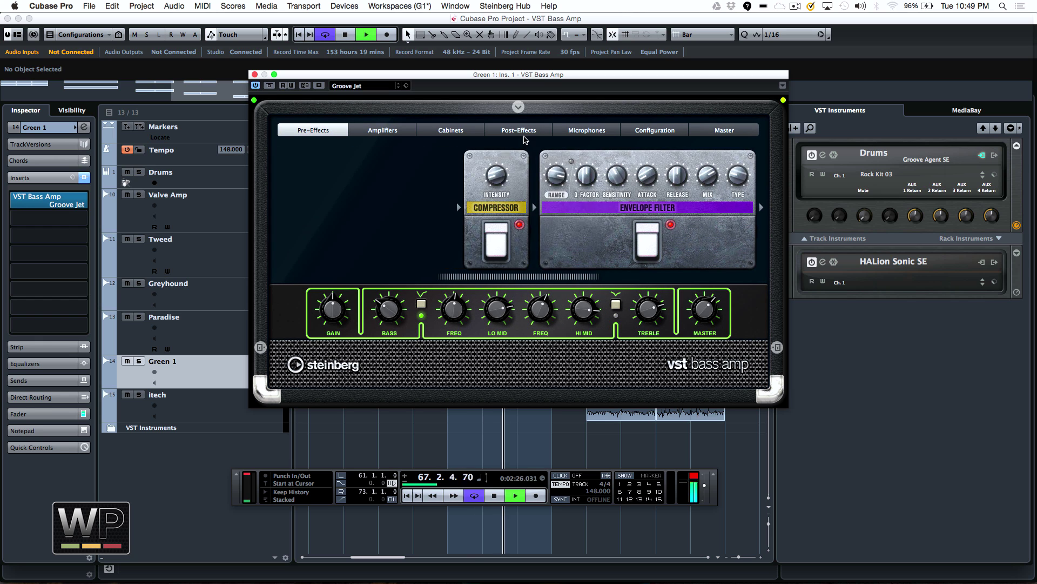
pyautogui.click(523, 132)
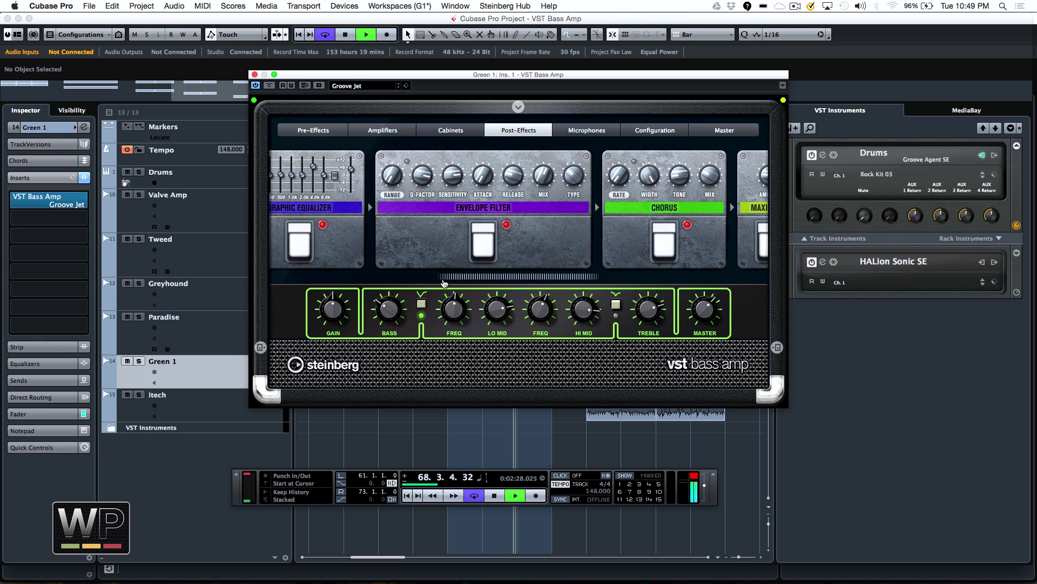
pyautogui.moveTo(475, 278); pyautogui.dragTo(559, 278)
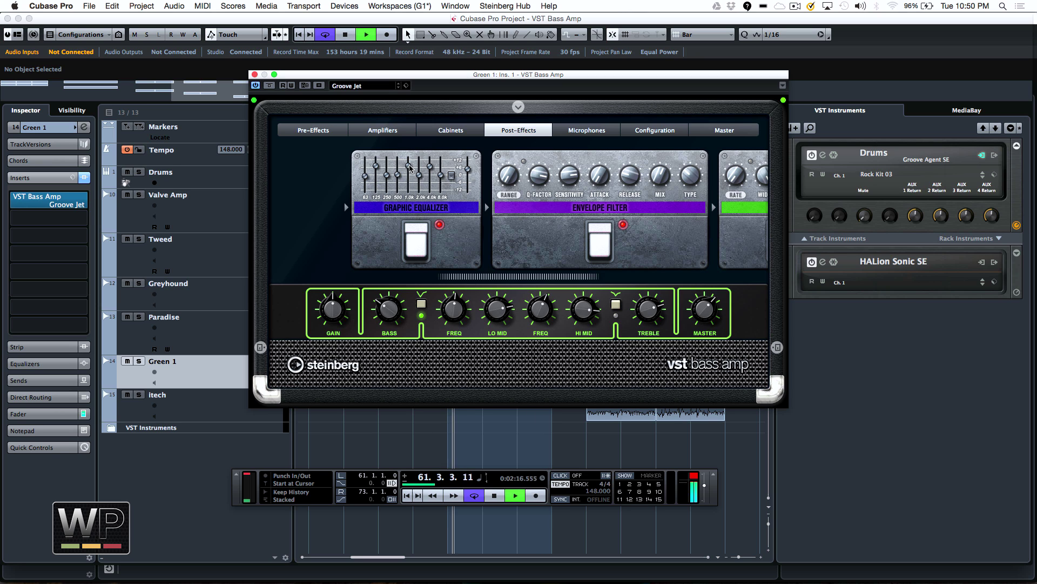
# Stop playback and close the Green 1 bass amp editor
pyautogui.press('space')
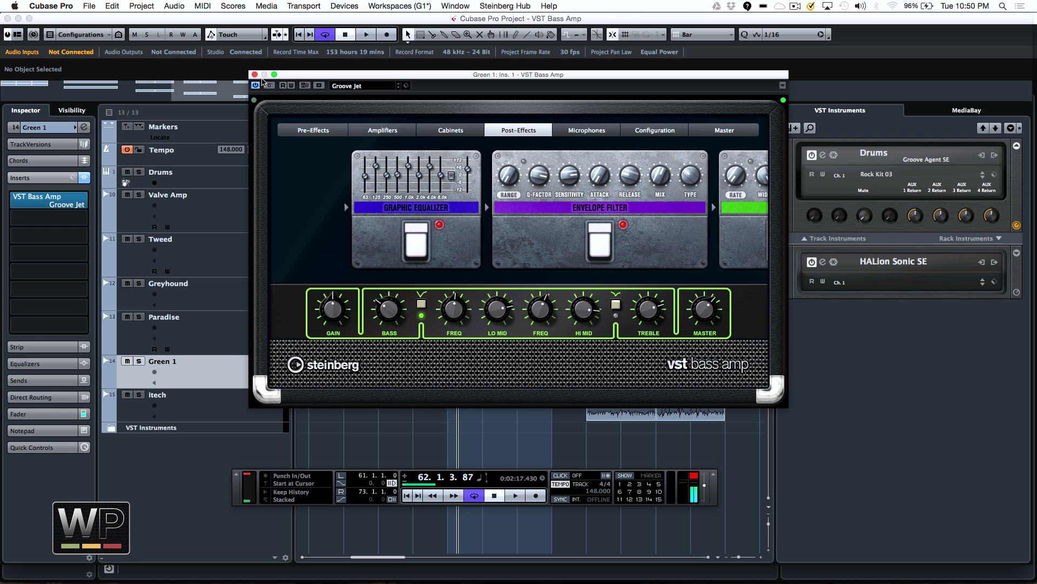
pyautogui.click(254, 75)
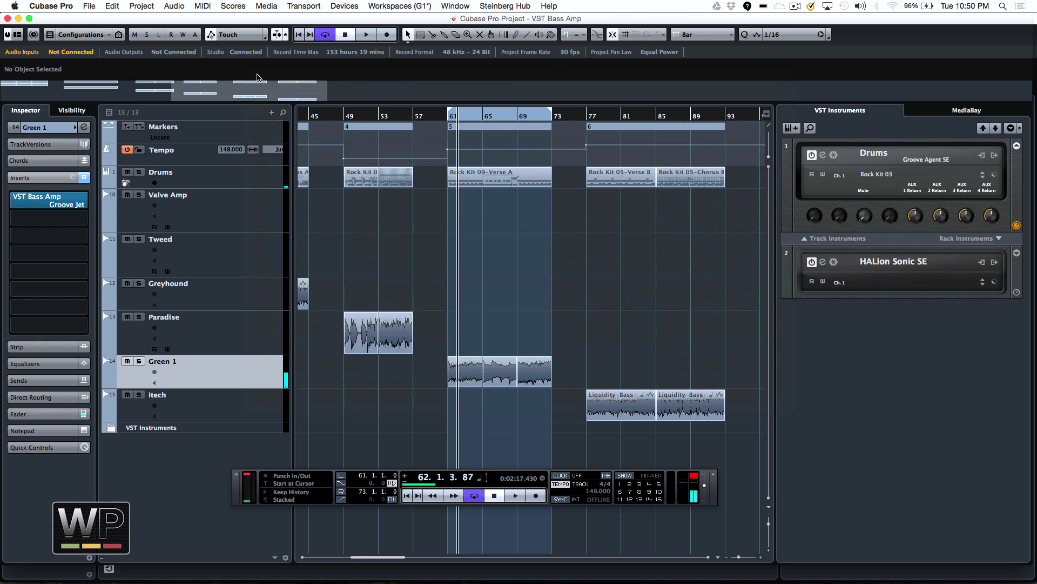
# Loop marker 6 (bars 77–93) and start playback from bar 77
pyautogui.click(604, 132)
pyautogui.doubleClick(604, 130)
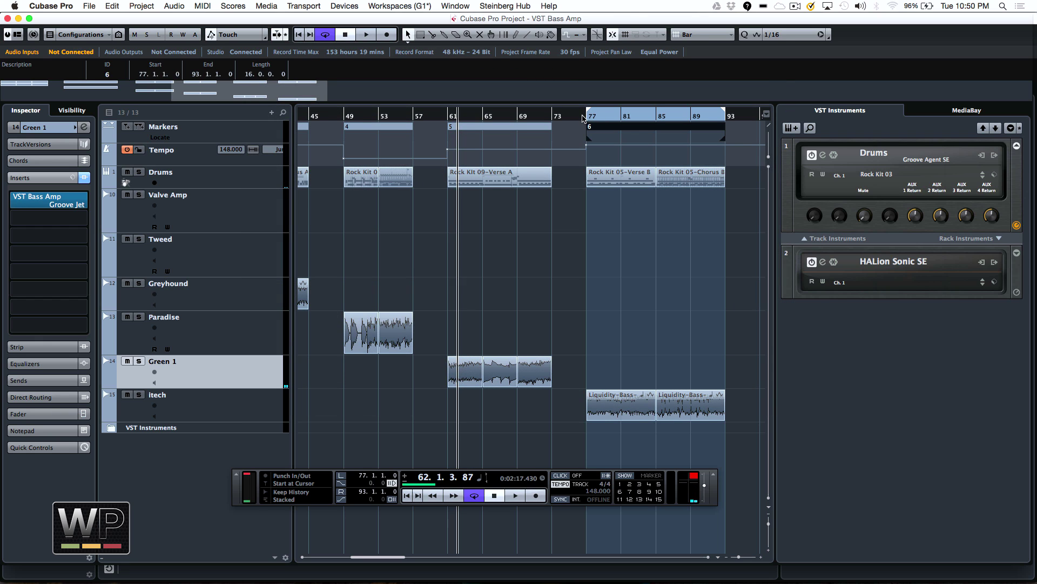
pyautogui.click(583, 119)
pyautogui.press('space')
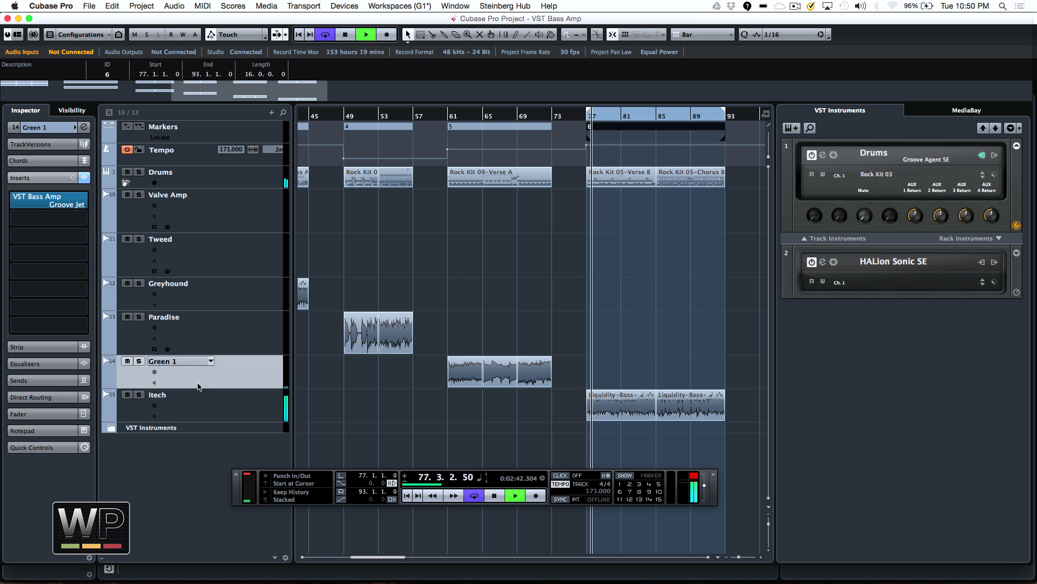
# Select the itech track and open its VST Bass Amp editor
pyautogui.click(201, 405)
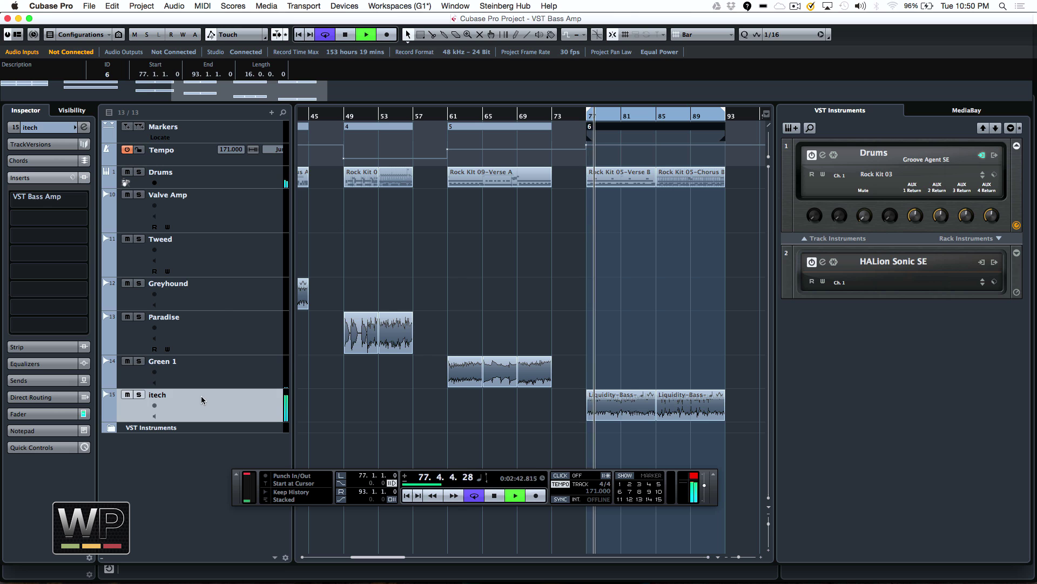
pyautogui.click(37, 197)
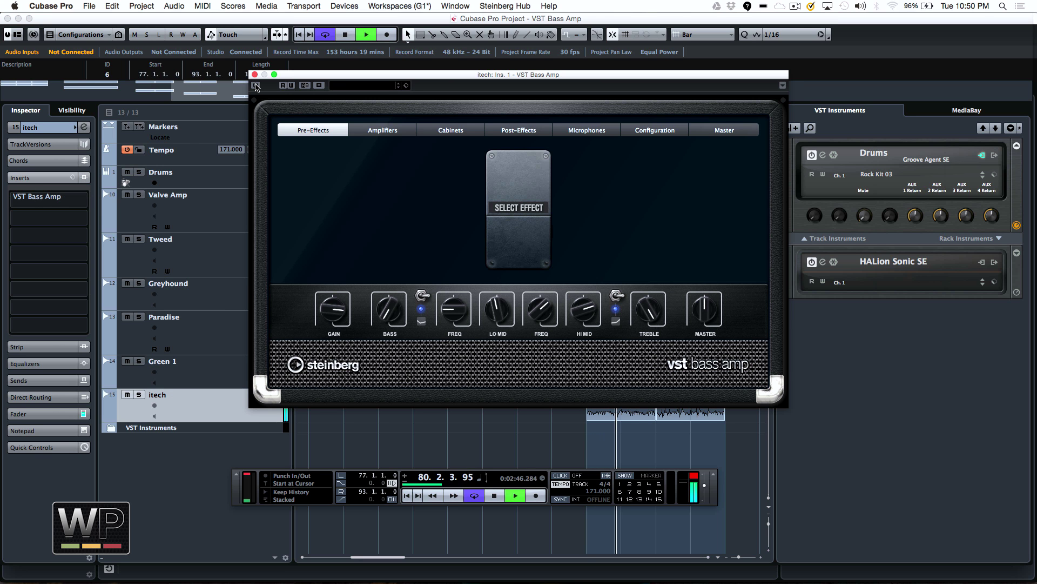
# Solo the itech track, cancelling an accidental track rename
pyautogui.click(267, 120)
pyautogui.moveTo(422, 316)
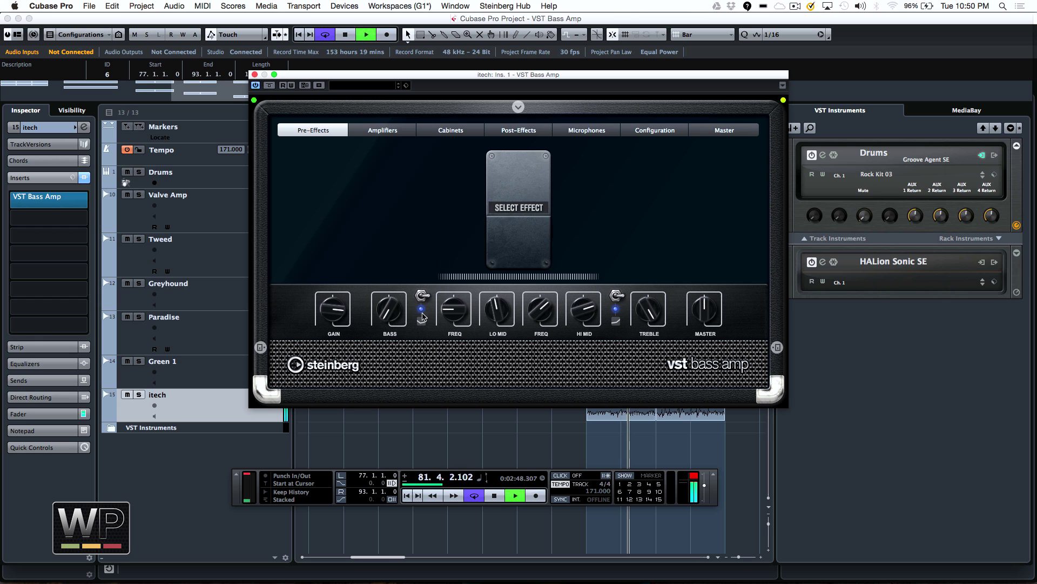
pyautogui.doubleClick(158, 396)
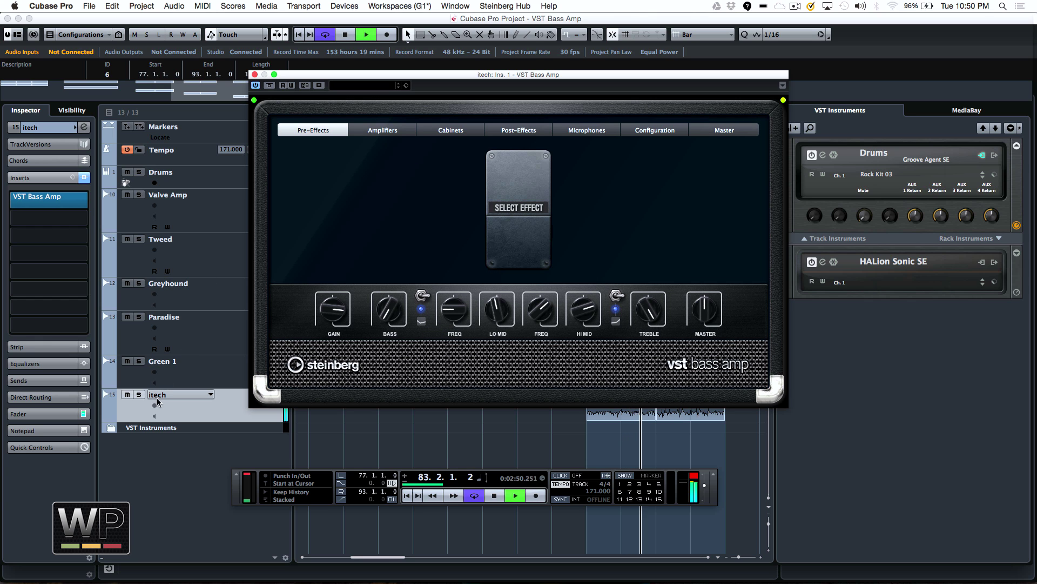
pyautogui.press('Return')
pyautogui.click(139, 394)
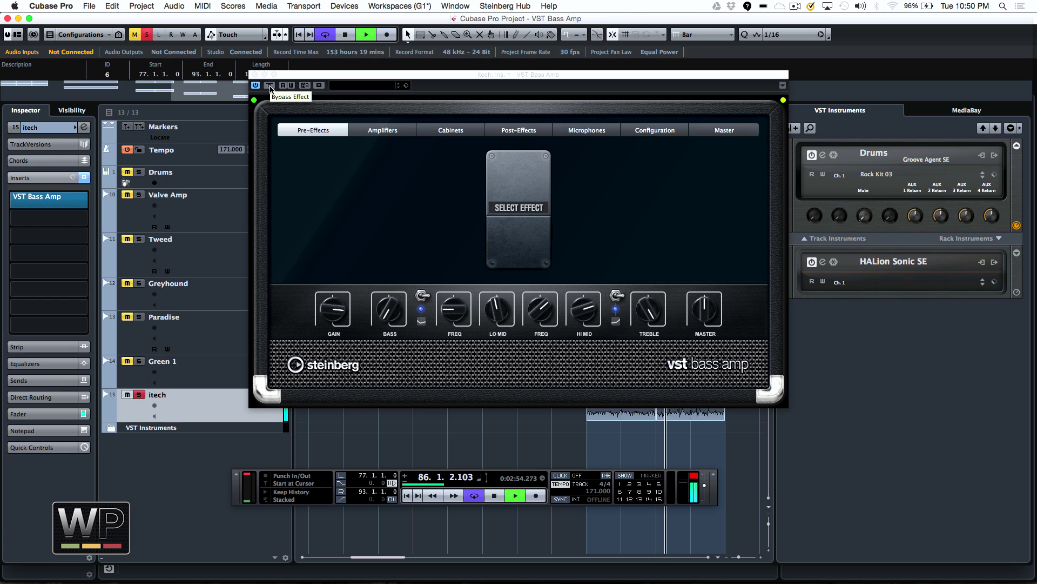
# Audition itech with the bass amp bypassed and active, then clear all solo states
pyautogui.click(269, 86)
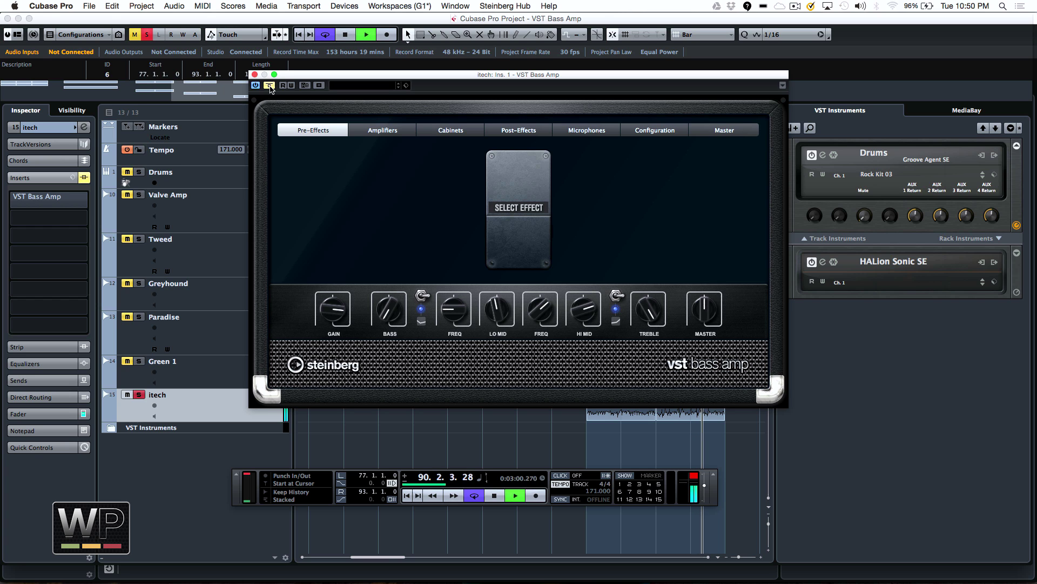
pyautogui.click(269, 85)
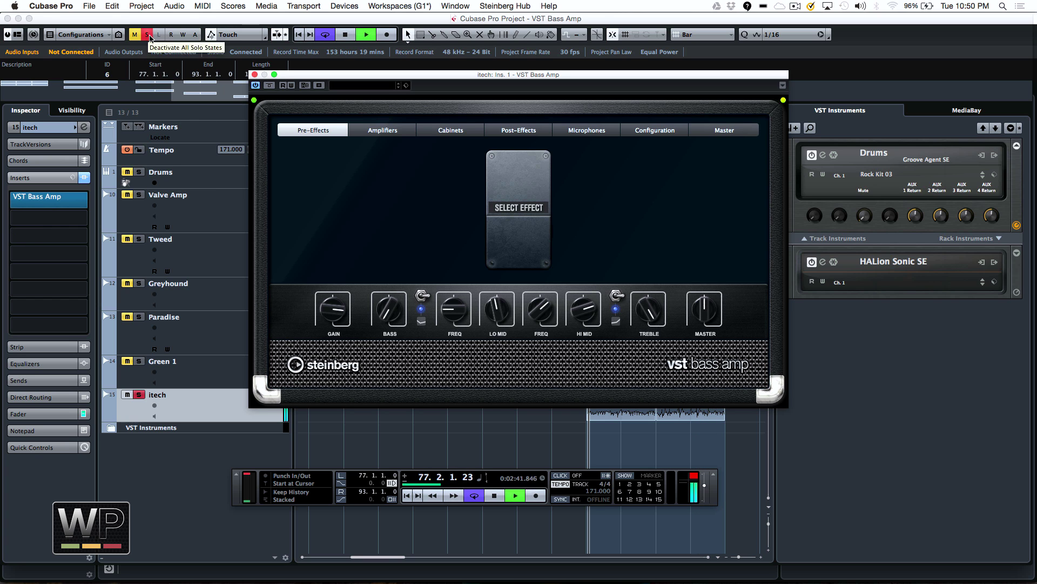
pyautogui.click(149, 36)
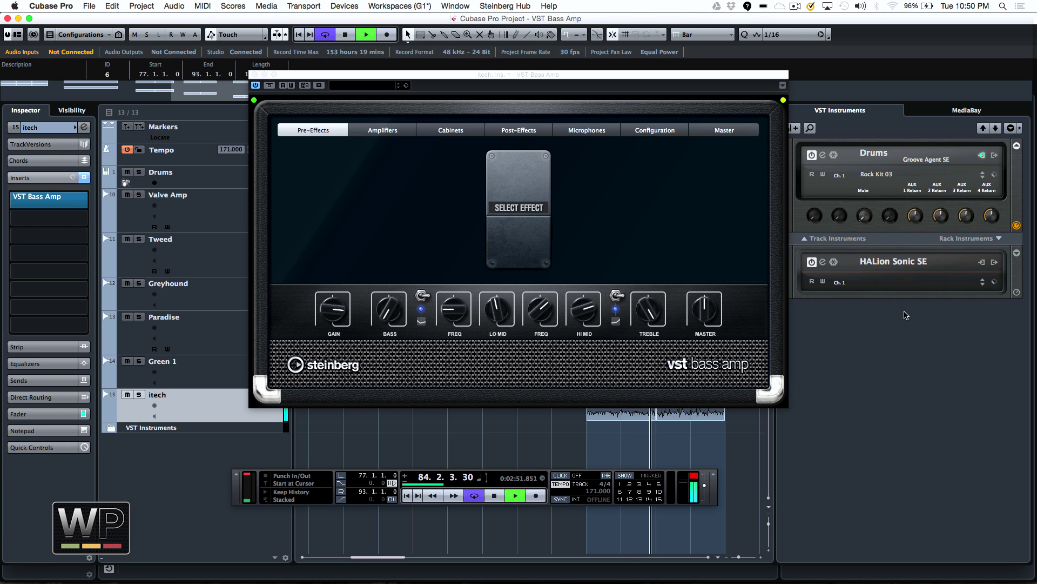
# Stop playback and close the VST Bass Amp project via File > Close
pyautogui.press('space')
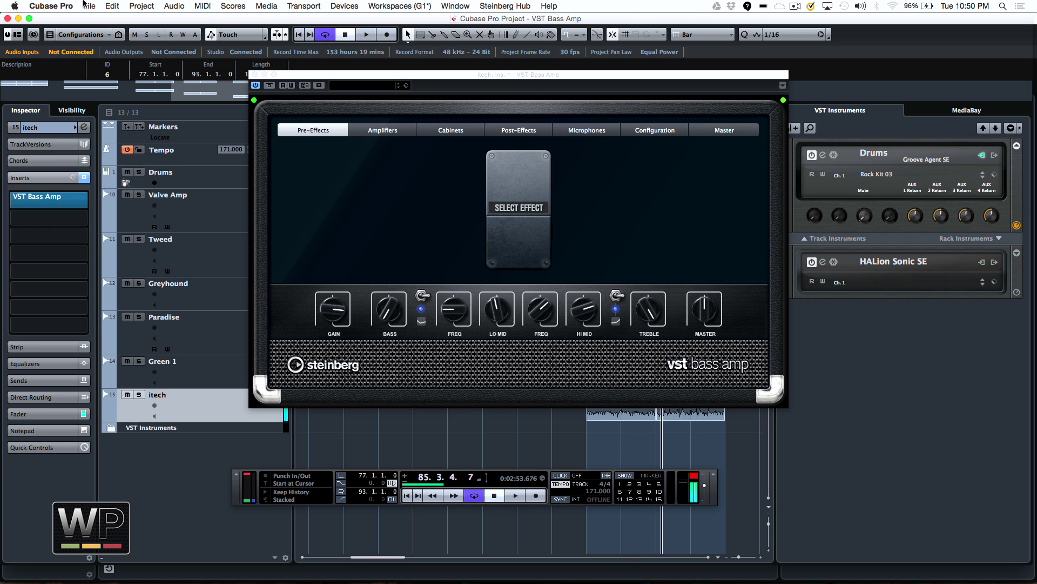
pyautogui.click(89, 6)
pyautogui.moveTo(117, 236)
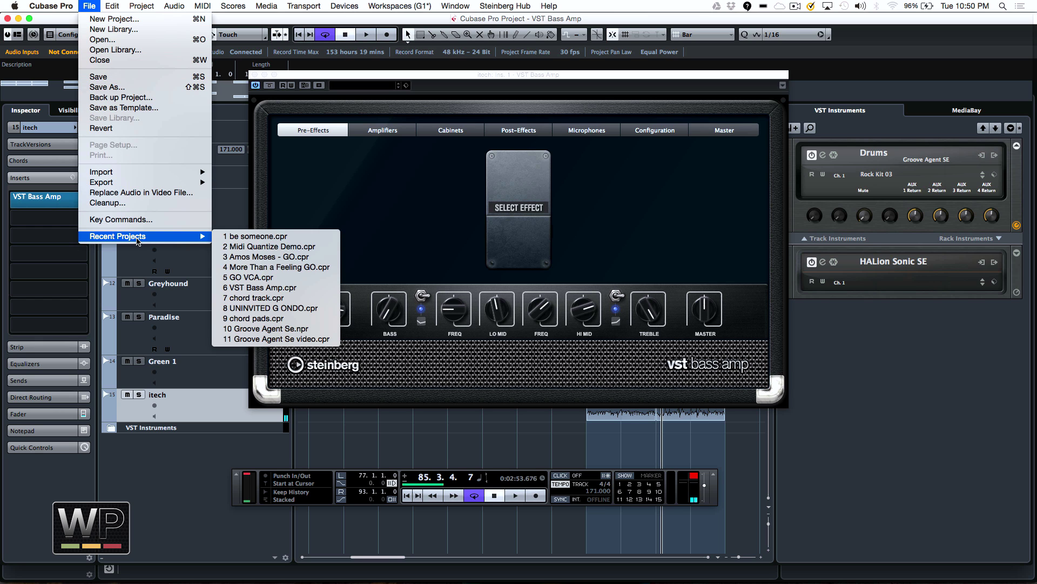
pyautogui.click(329, 328)
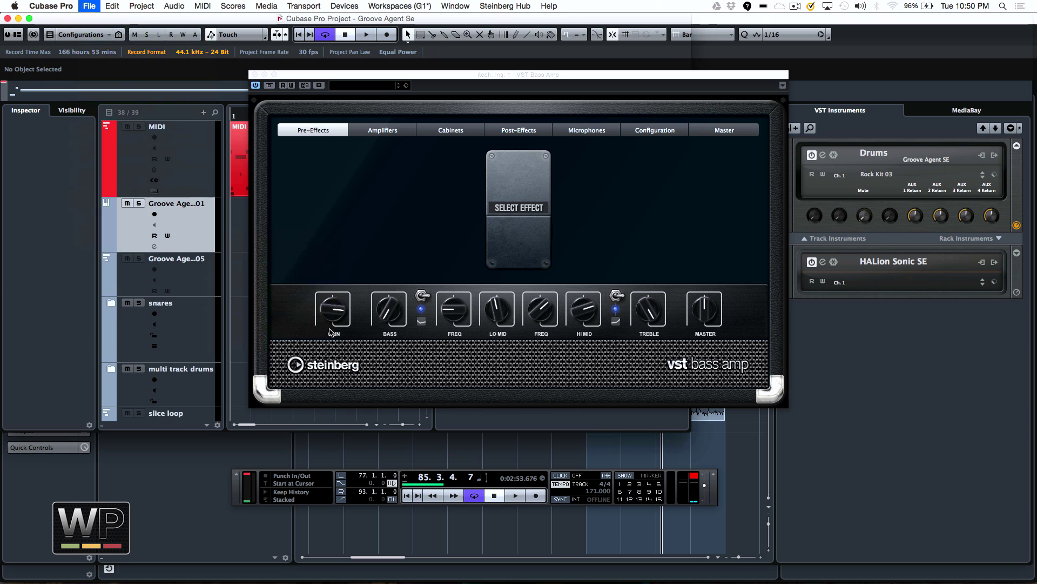
# Maximize the Groove Agent Se project window and close the leftover bass amp editor
pyautogui.click(28, 17)
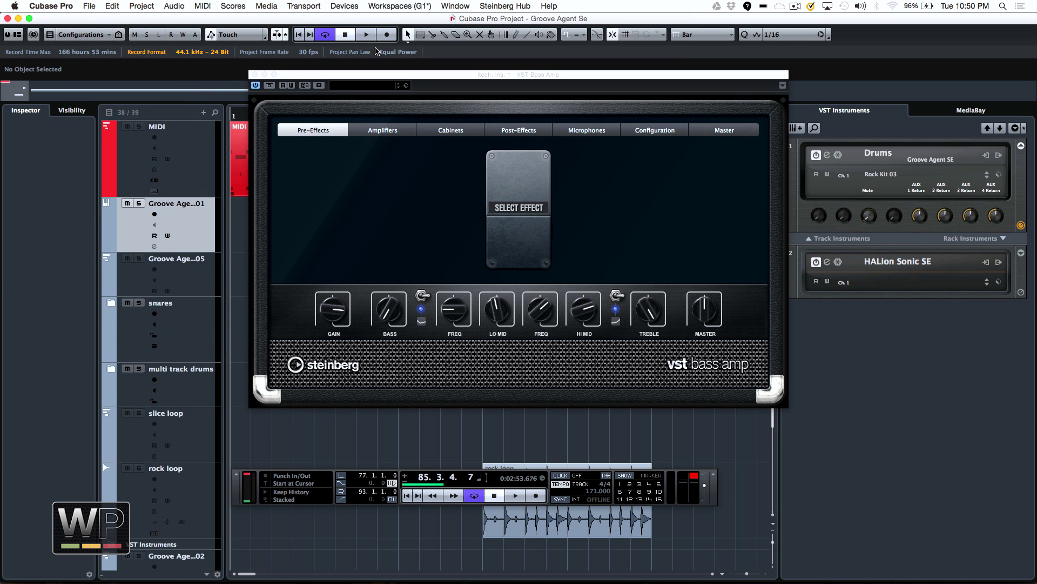
pyautogui.click(255, 74)
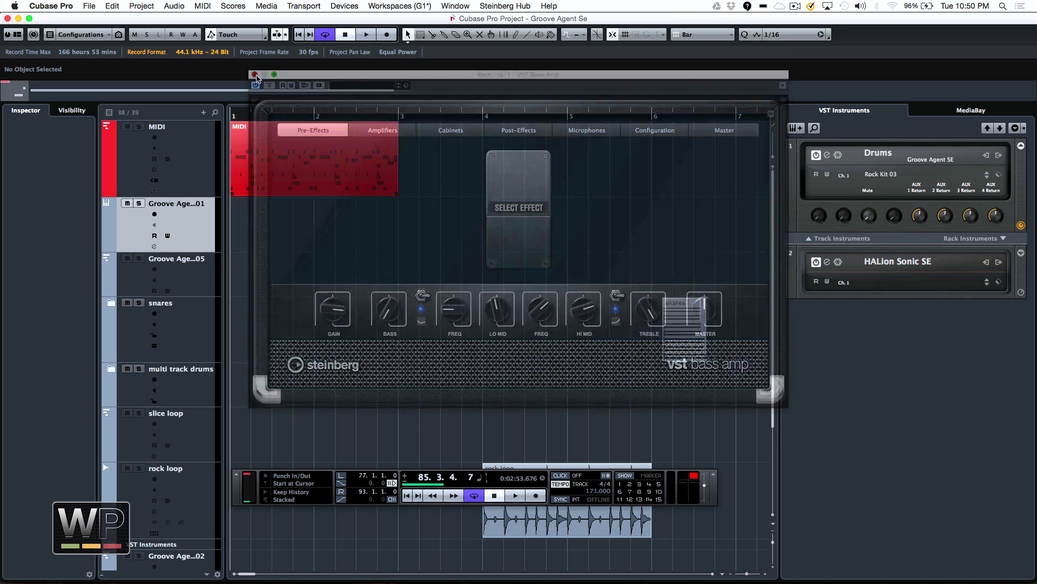